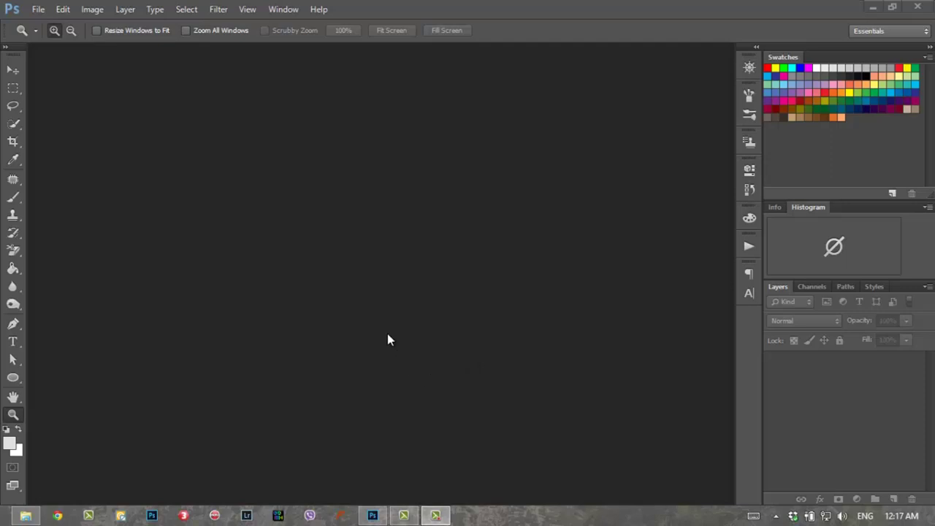
Open DSC_3261.JPG from the tuts/chup san pham 1/hinh folder.
click(247, 9)
click(461, 13)
double_click(438, 230)
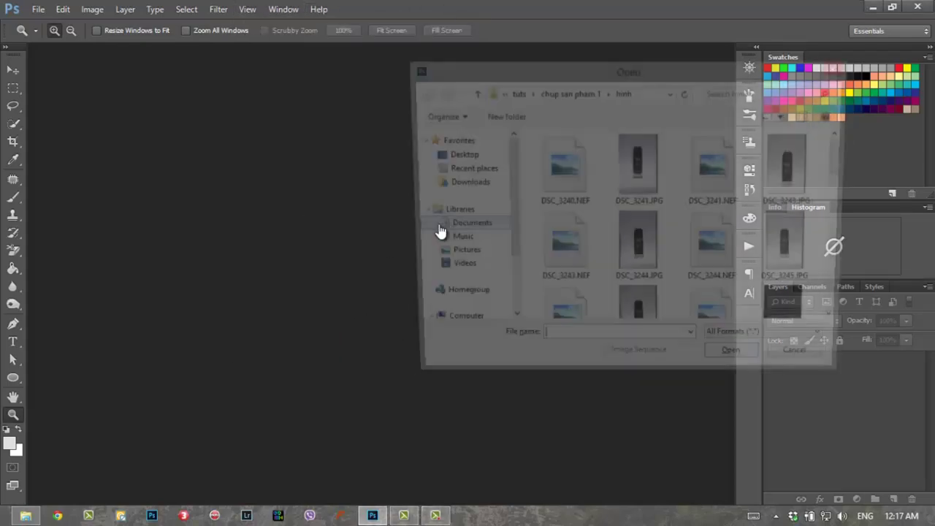
click(514, 94)
double_click(563, 153)
double_click(580, 174)
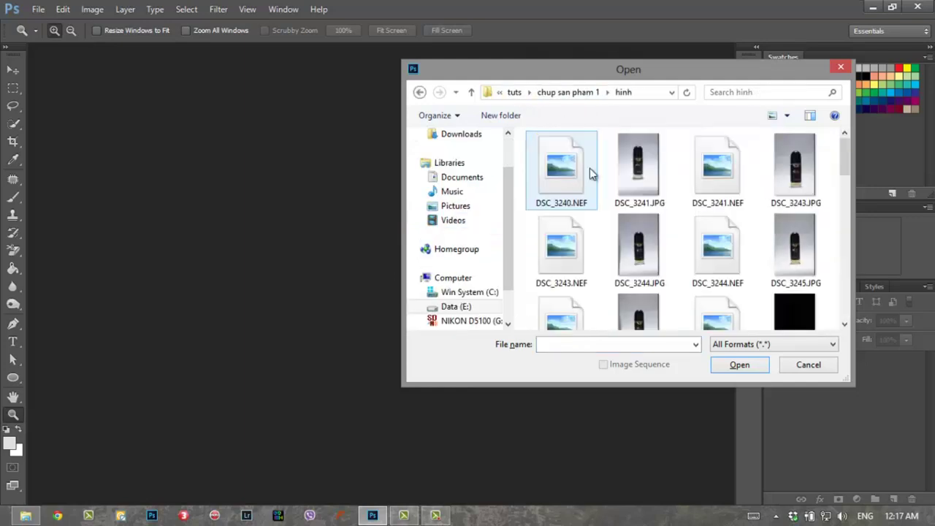
drag(848, 181, 838, 295)
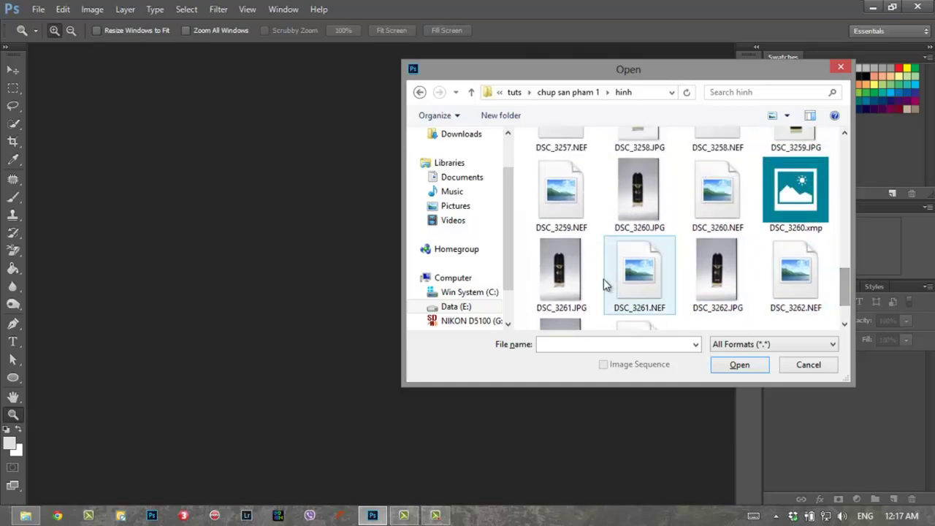
click(573, 285)
click(743, 363)
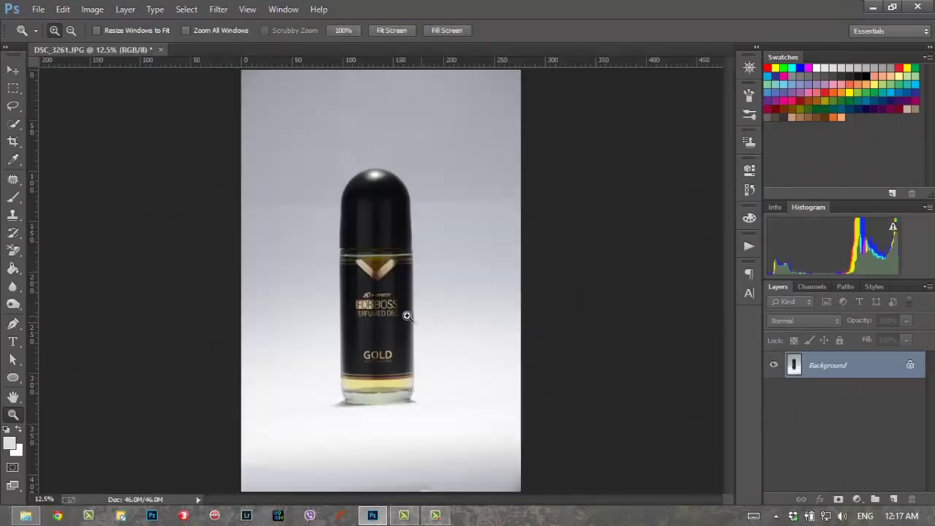
Zoom in on the bottle's GOLD label and base.
drag(407, 316, 373, 318)
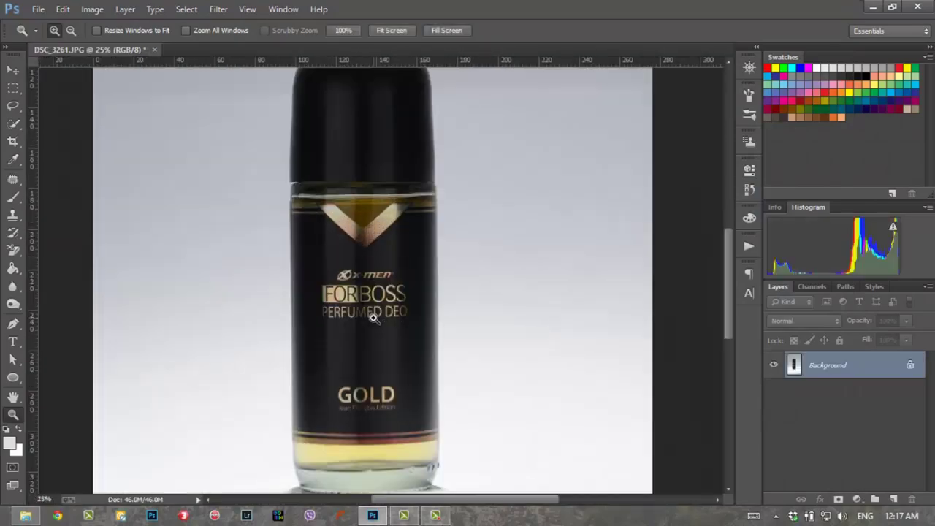
click(373, 318)
mouse_move(394, 379)
mouse_down()
mouse_move(413, 261)
mouse_move(437, 230)
mouse_up()
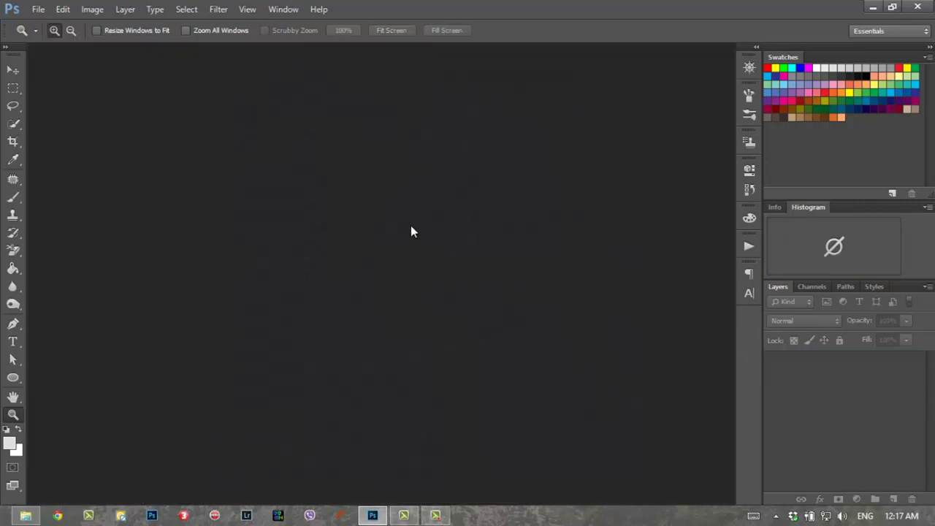
Bring up the hinh folder's photos again and select DSC_3260.NEF.
double_click(411, 226)
mouse_move(845, 146)
mouse_down()
mouse_move(846, 303)
mouse_move(845, 285)
mouse_up()
click(719, 191)
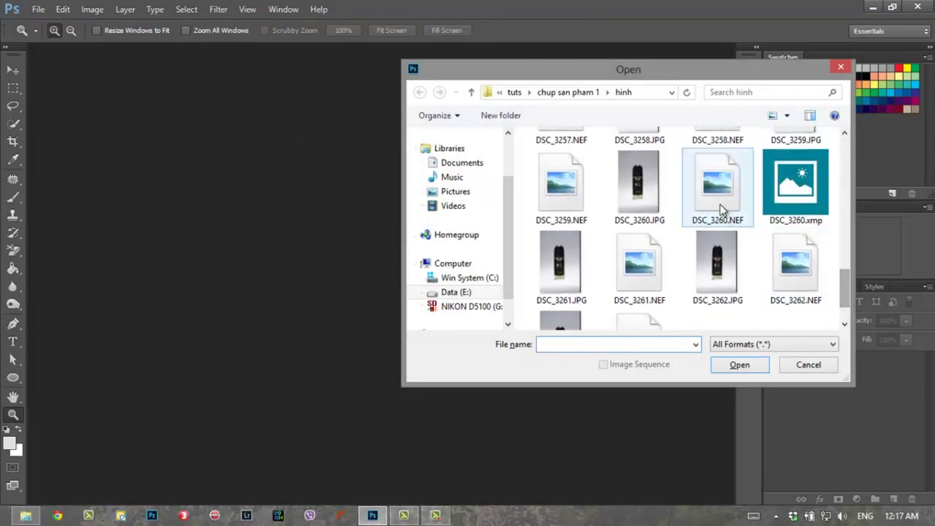
Open DSC_3260.NEF in Camera Raw, reset Basic tones to Default and lower Clarity to +3.
click(740, 365)
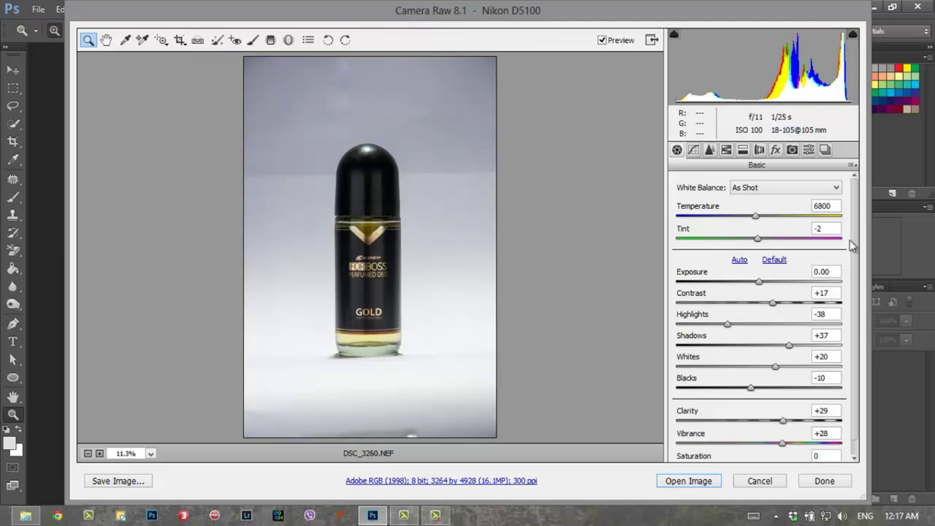
drag(855, 231, 857, 259)
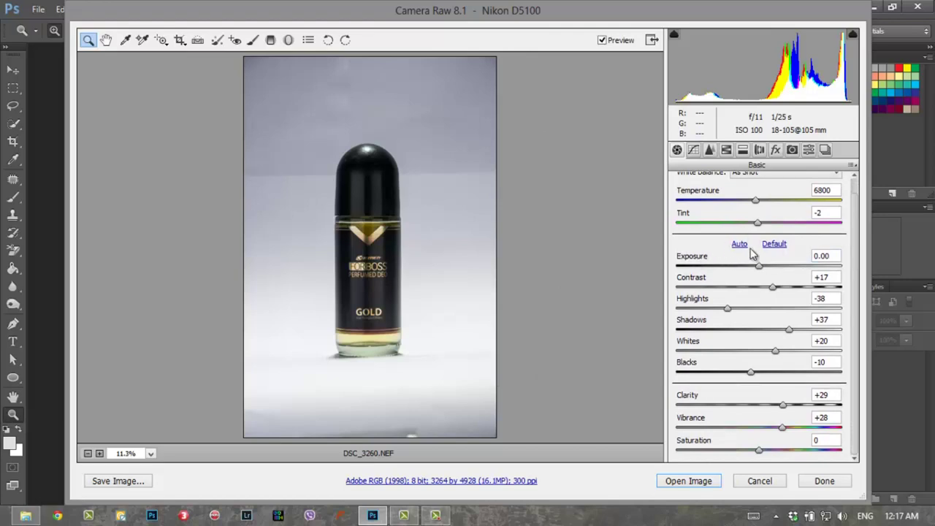
click(774, 244)
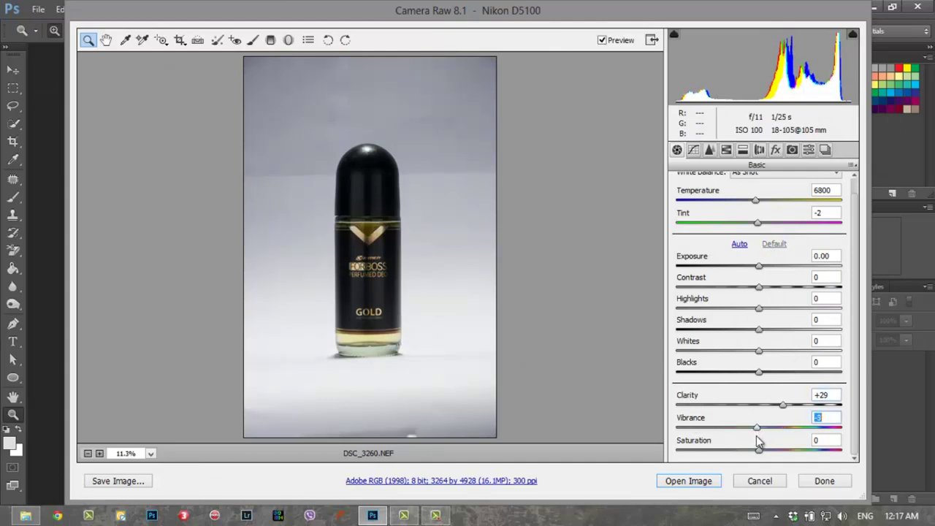
drag(780, 406, 762, 406)
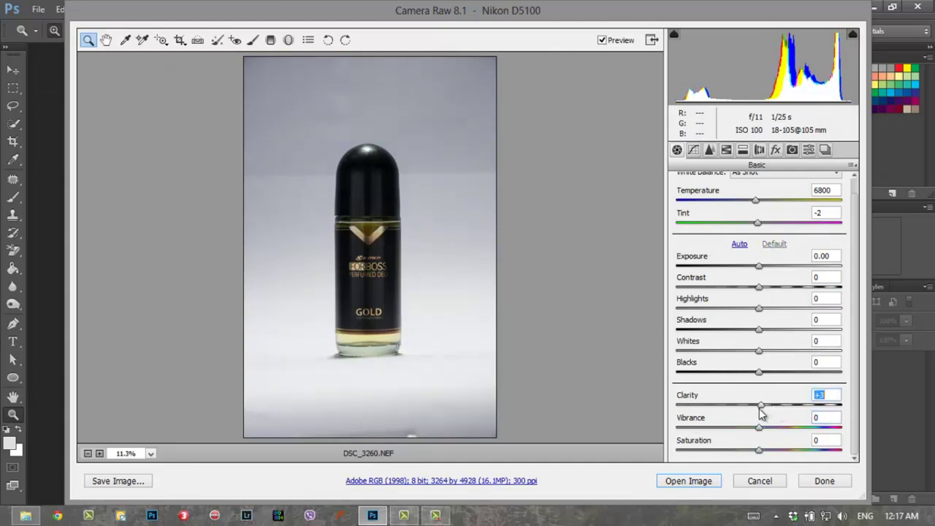
click(710, 150)
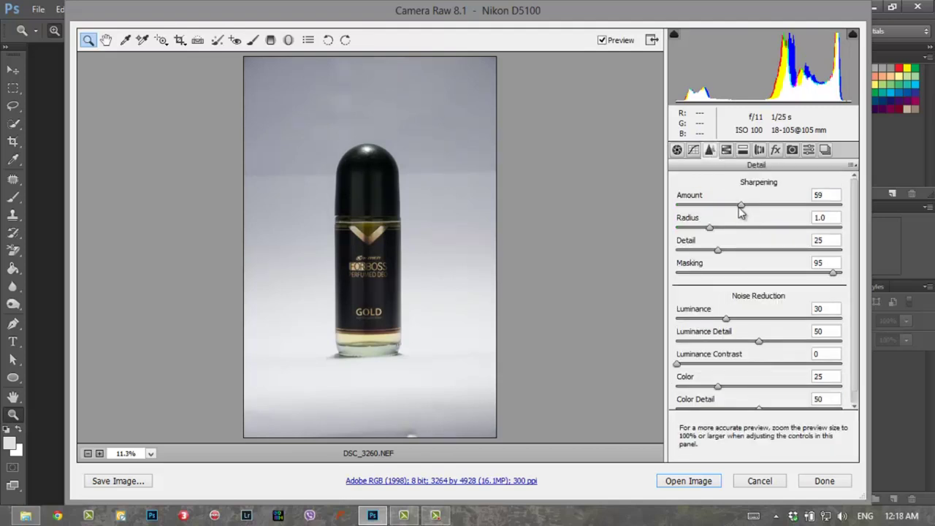
click(677, 150)
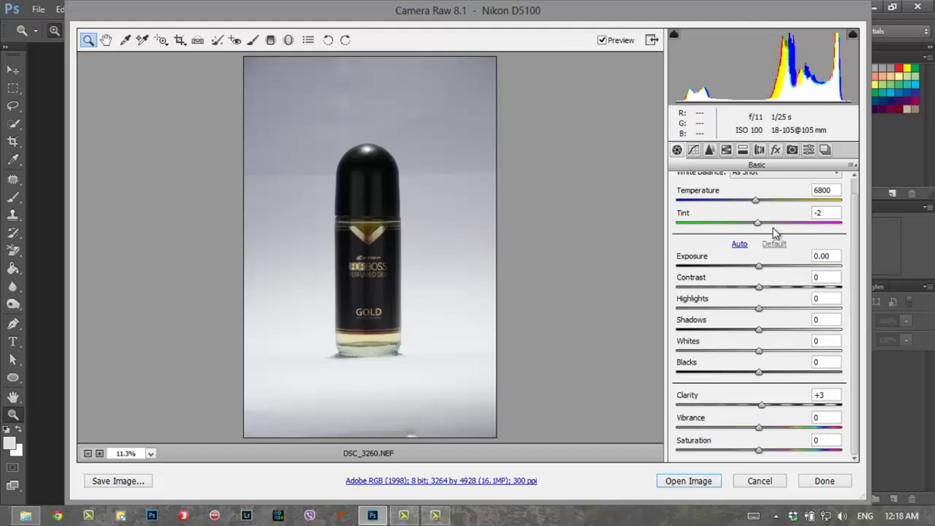
click(761, 270)
Set Exposure +0.30 and Contrast +8, then tune Blacks to about -23 without clipping shadows.
drag(762, 271, 766, 273)
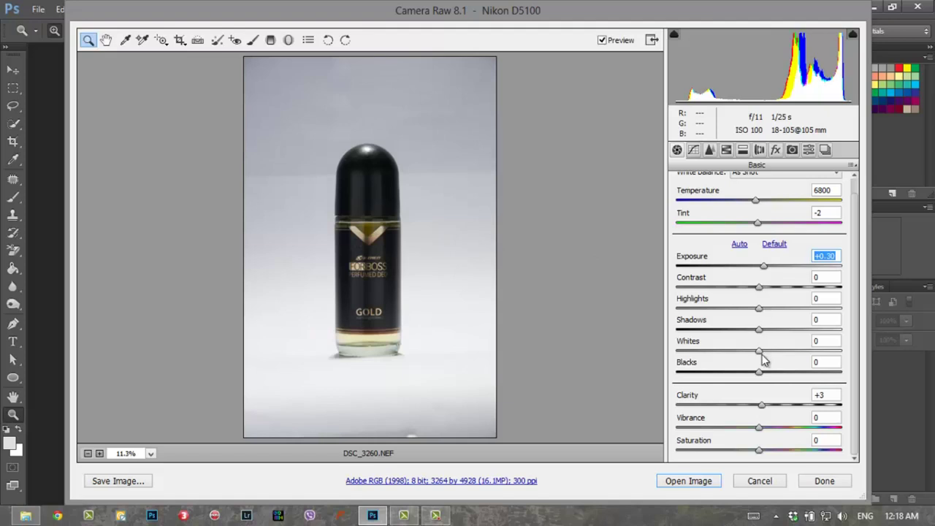
drag(758, 295, 767, 295)
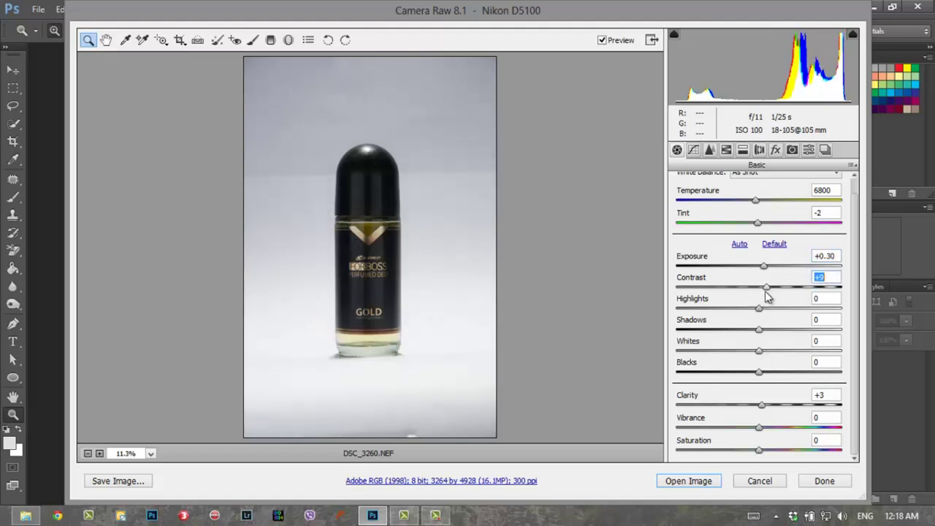
drag(760, 373, 746, 380)
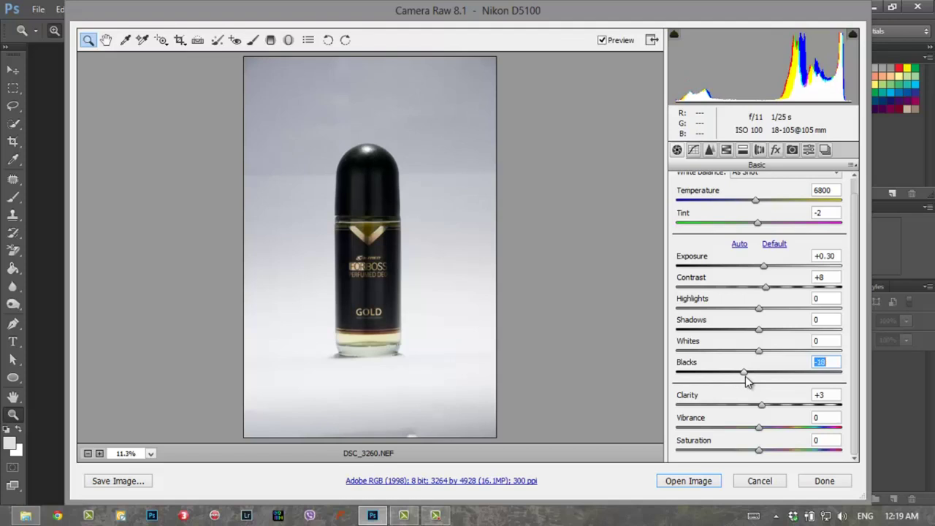
drag(747, 381, 744, 381)
drag(742, 375, 738, 378)
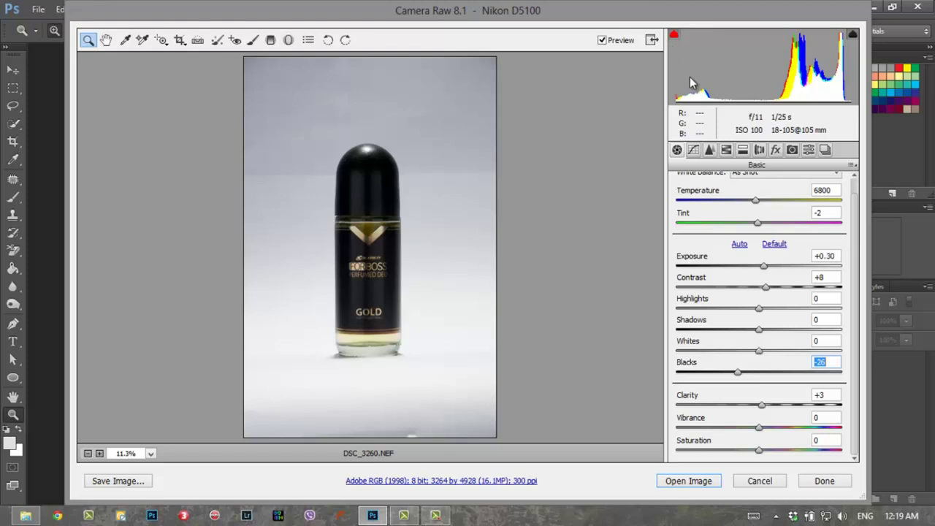
click(740, 372)
drag(742, 376, 735, 374)
drag(740, 377, 742, 380)
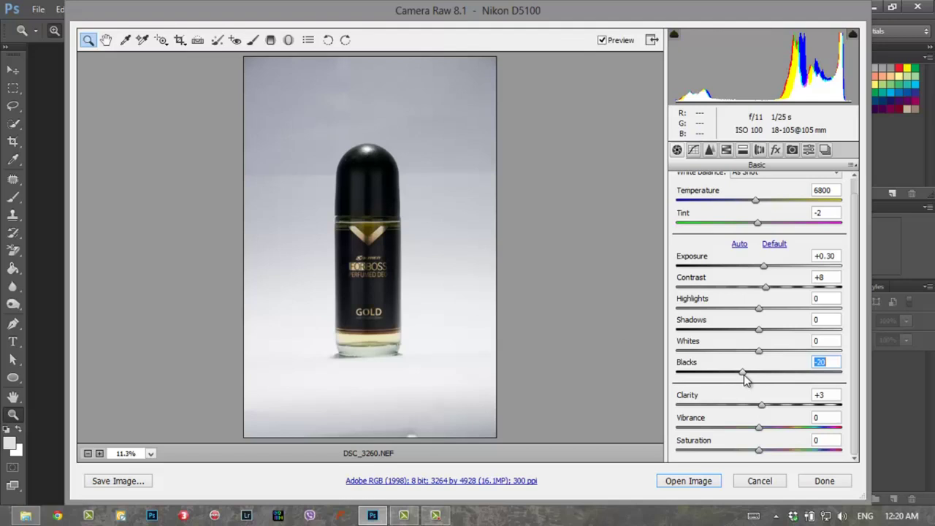
Set Whites +19, Shadows +23 and Highlights -31 in the Basic panel.
drag(760, 351, 777, 358)
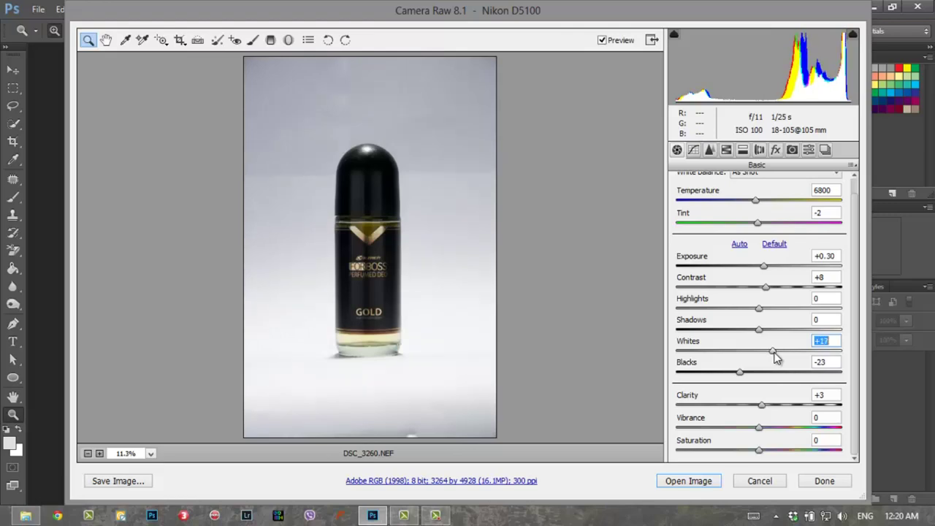
drag(777, 357, 779, 358)
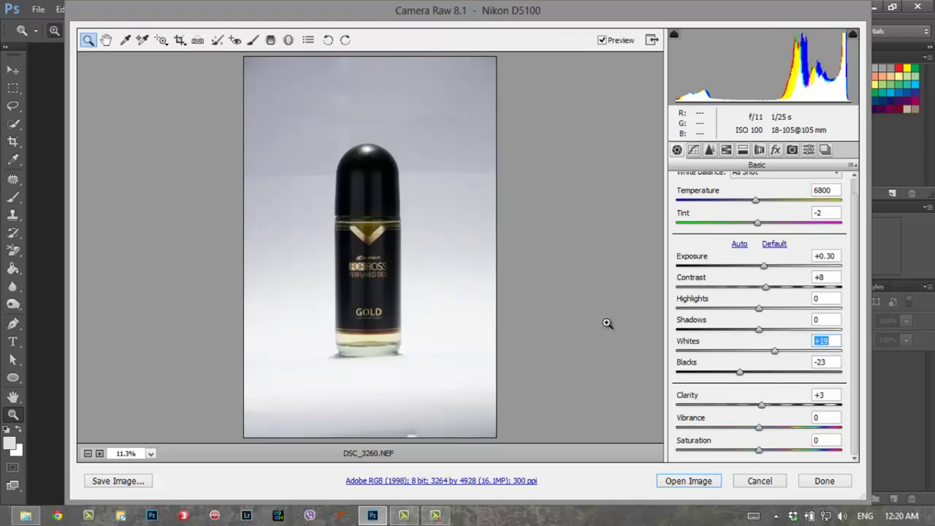
drag(759, 330, 780, 335)
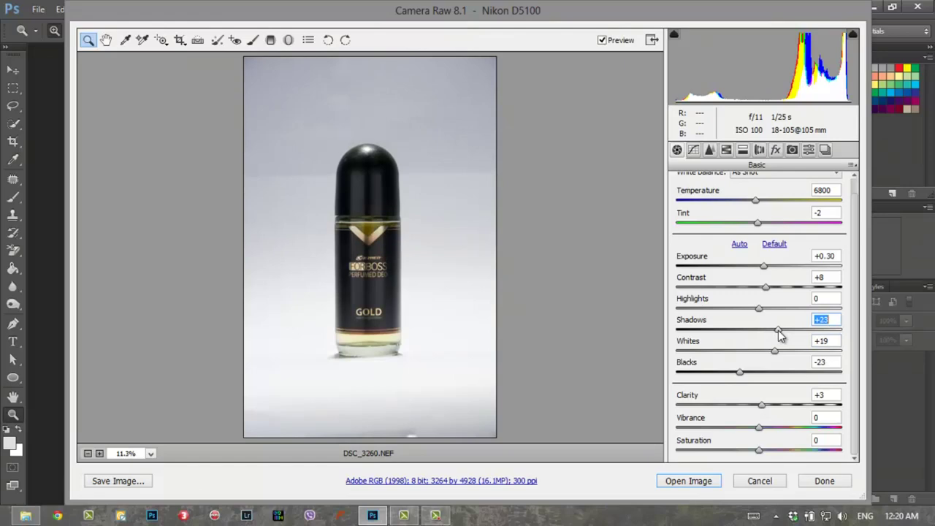
mouse_move(735, 308)
mouse_down()
mouse_move(750, 316)
mouse_move(741, 315)
mouse_up()
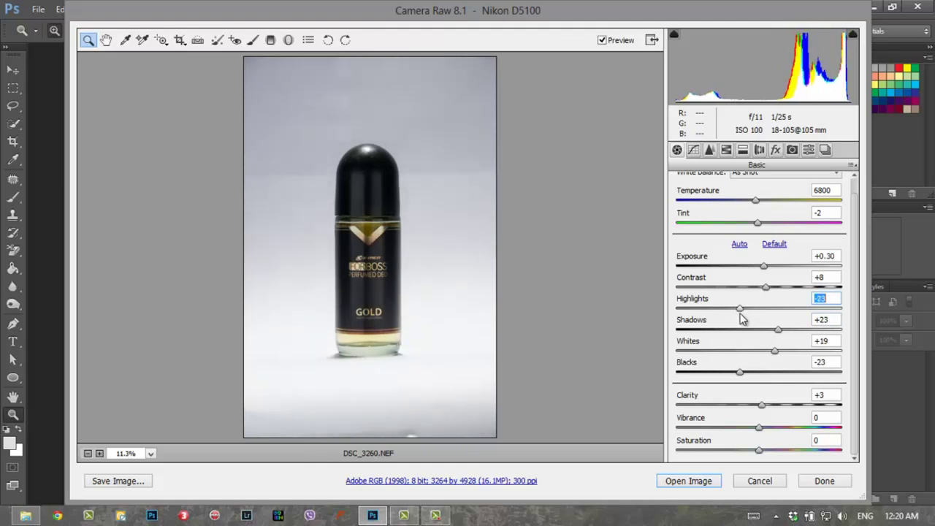
drag(740, 315, 736, 318)
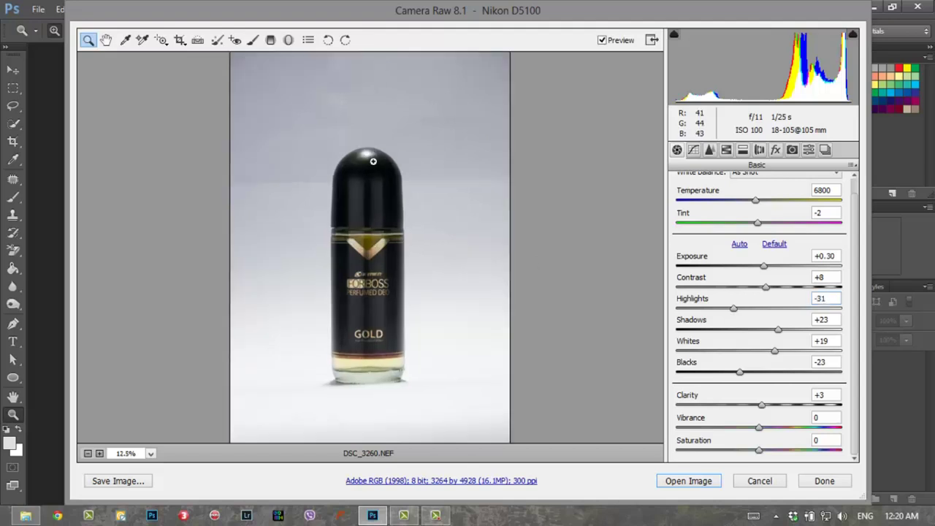
Zoom in on the bottle cap, then zoom back out to the label.
click(365, 159)
mouse_move(331, 140)
mouse_down()
mouse_move(407, 229)
mouse_move(410, 283)
mouse_up()
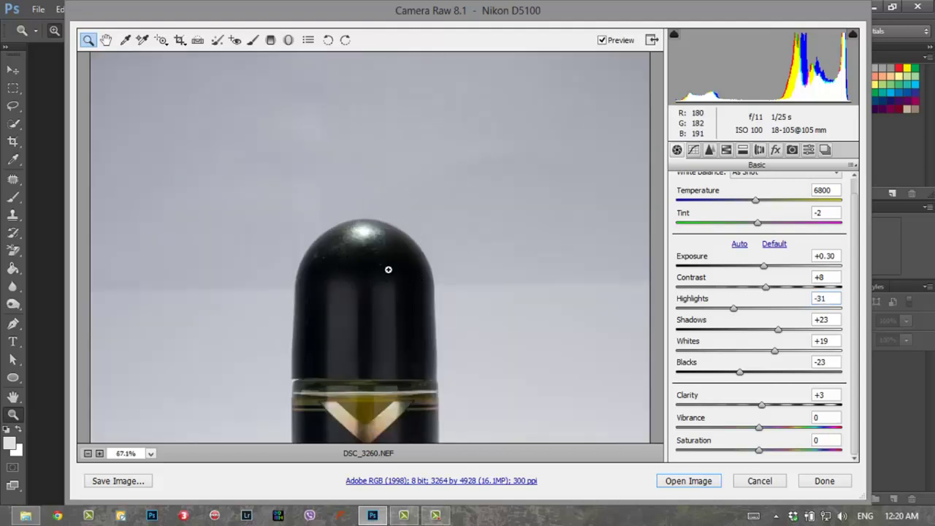
key(alt)
alt+click(352, 272)
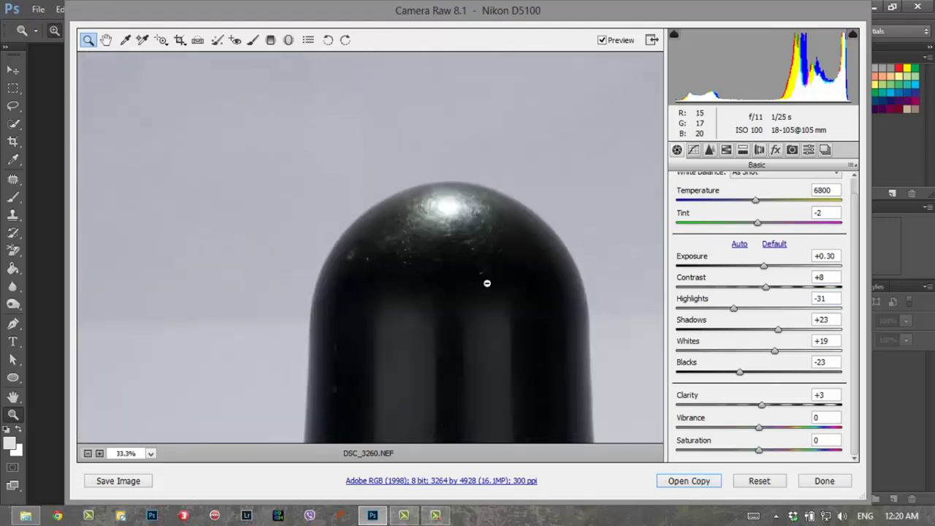
alt+click(486, 283)
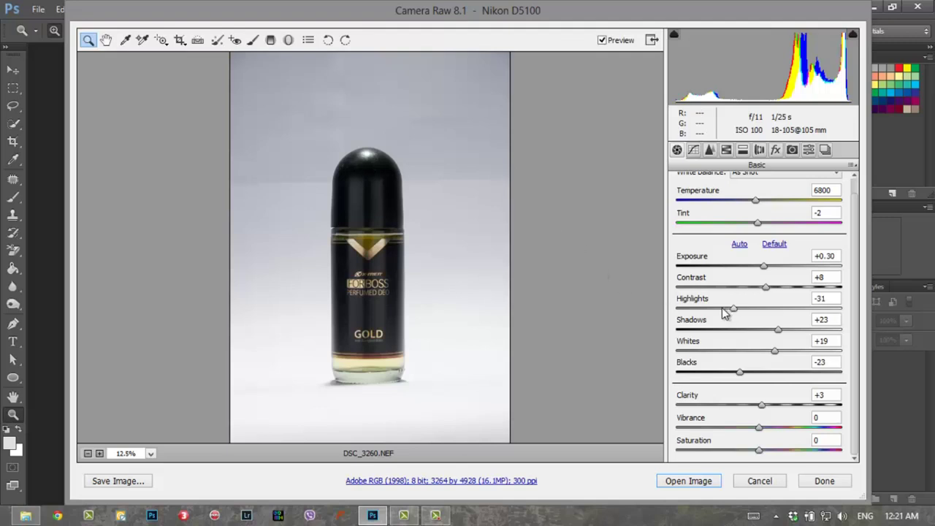
Lower Highlights to -49 and raise Vibrance to +28.
drag(722, 308, 715, 312)
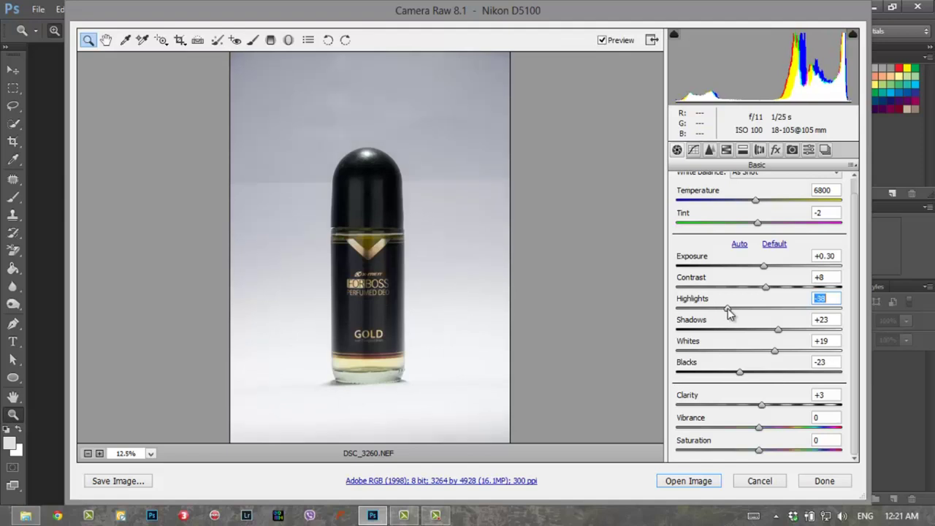
drag(717, 310, 719, 312)
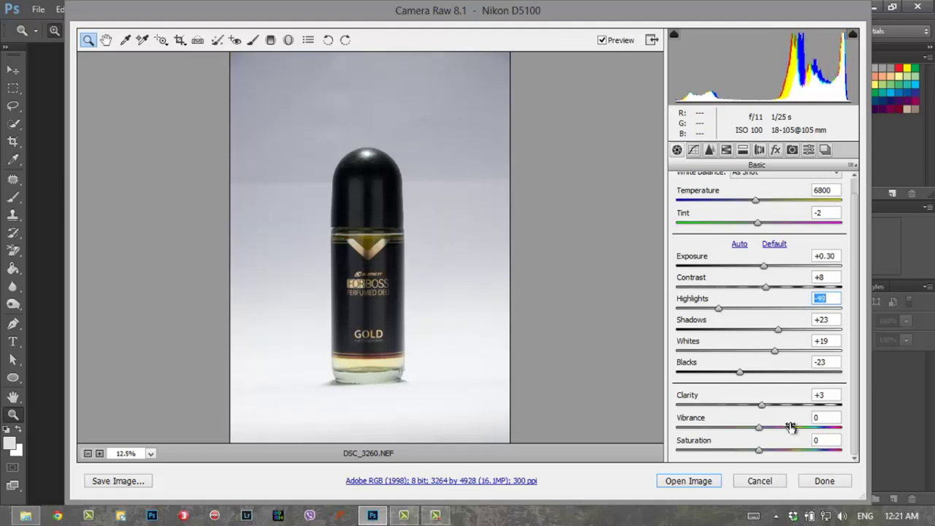
drag(759, 431, 779, 438)
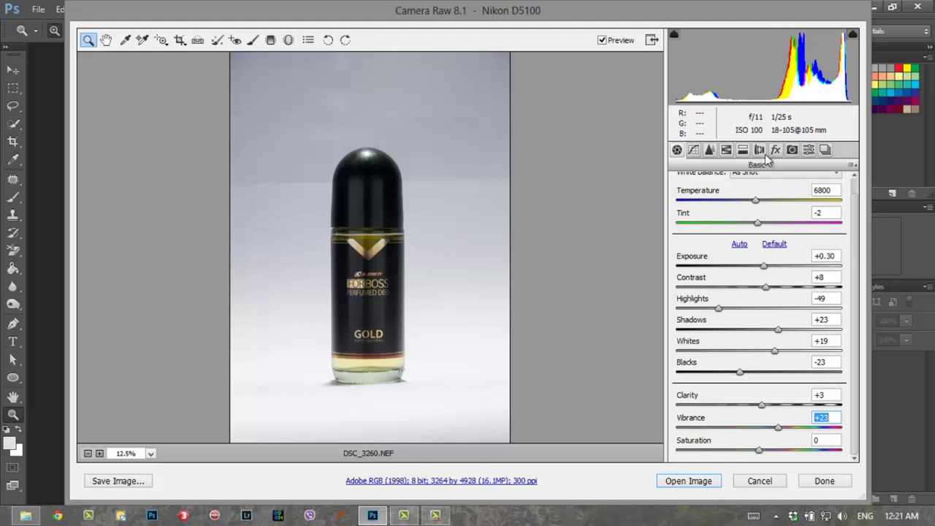
click(759, 151)
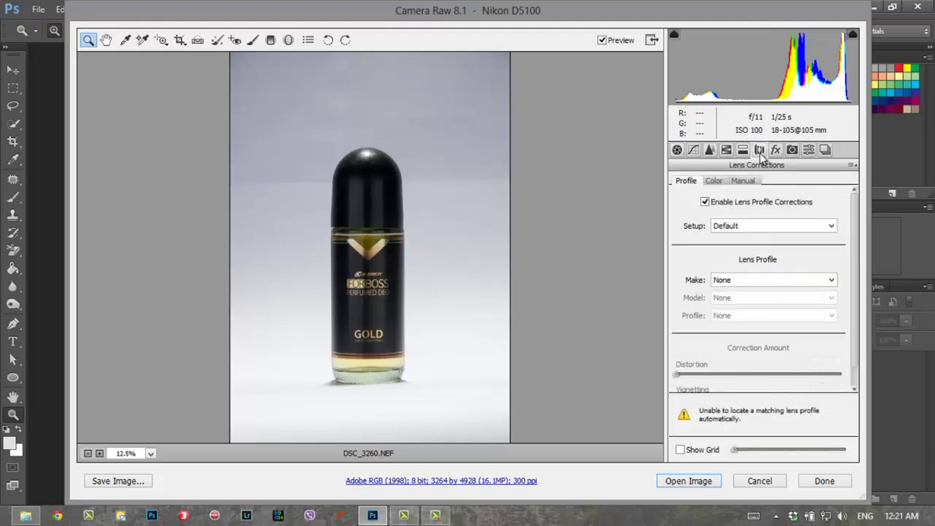
Turn on Remove Chromatic Aberration in the Lens Corrections Color tab.
click(713, 182)
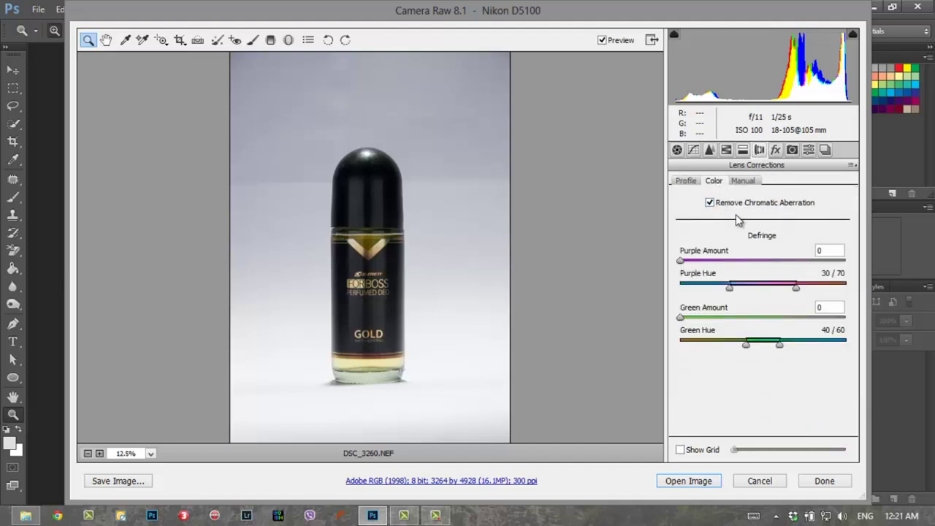
double_click(714, 208)
click(713, 205)
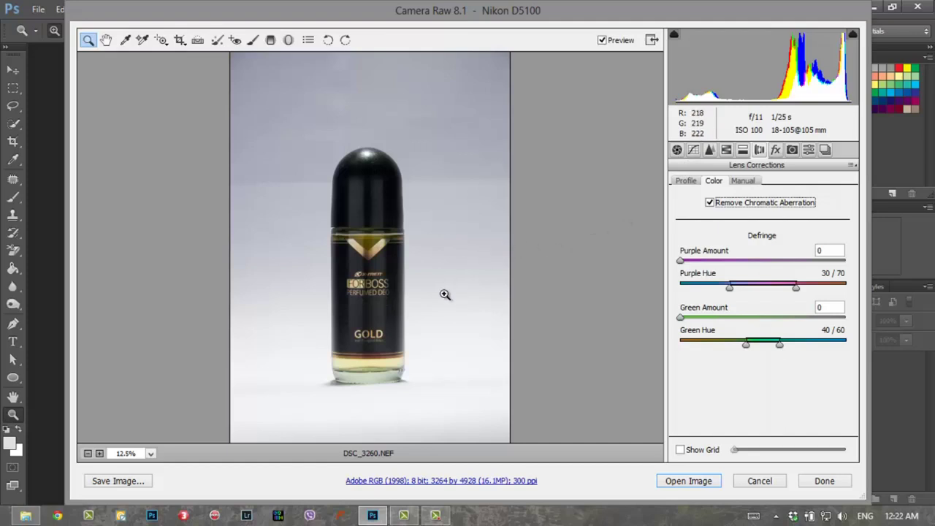
click(710, 150)
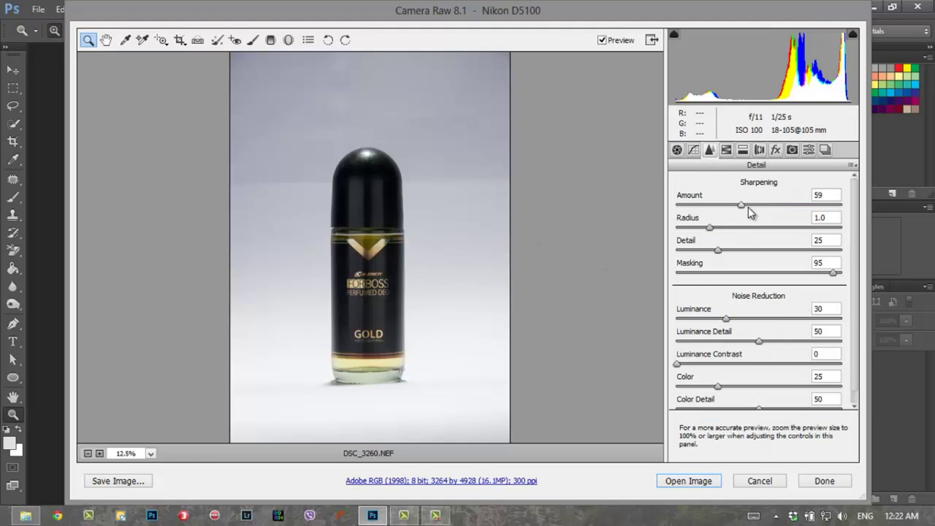
Adjust sharpening Amount, settling near 49, with Masking reset to 0.
drag(742, 204, 703, 208)
drag(833, 273, 677, 273)
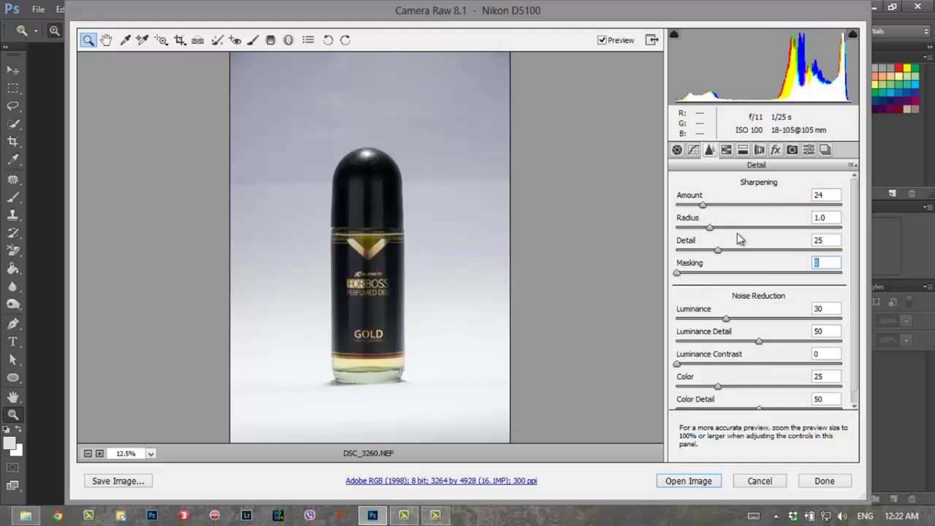
drag(704, 207, 759, 217)
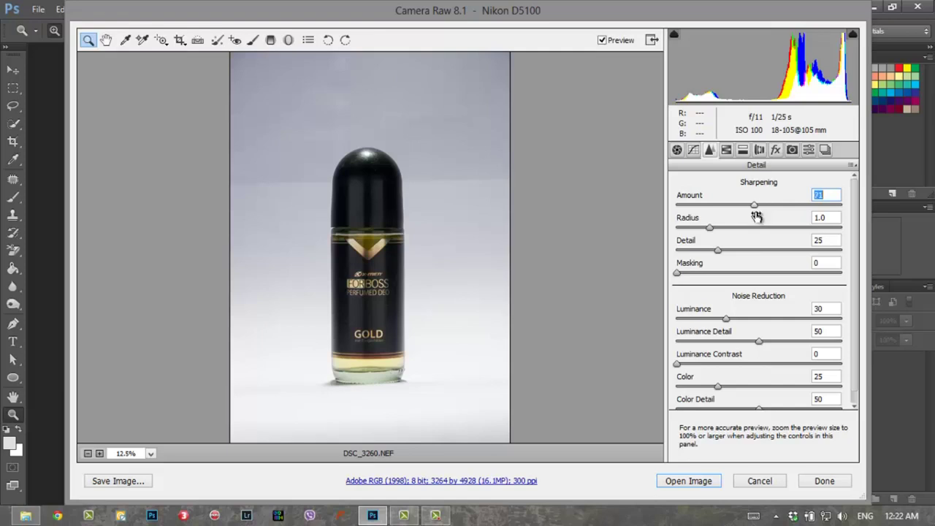
drag(750, 207, 732, 211)
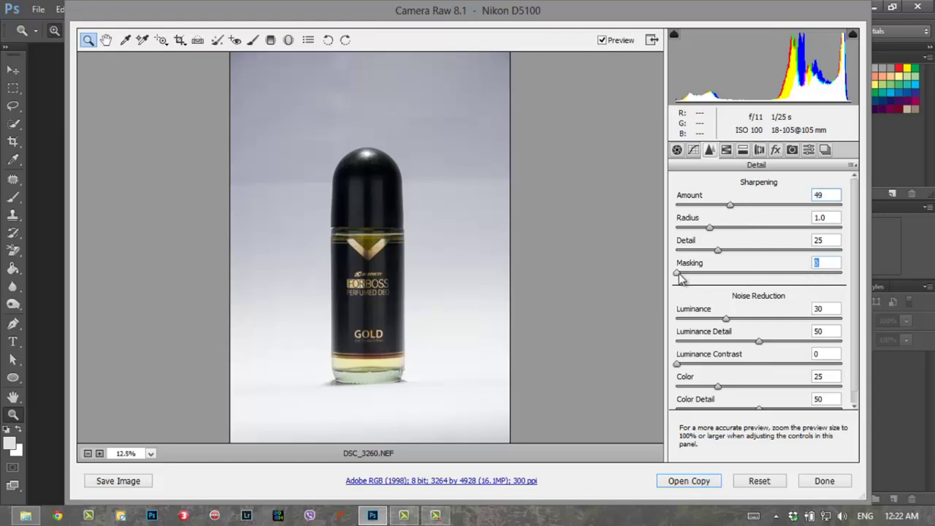
Raise sharpening Masking to 97, set Luminance noise reduction to 24, and open the image.
drag(679, 276, 785, 277)
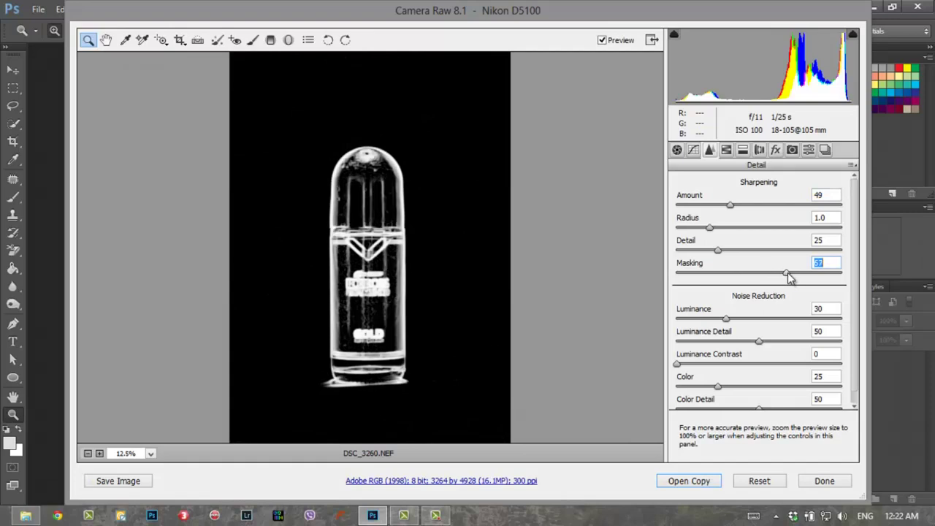
drag(785, 278, 826, 285)
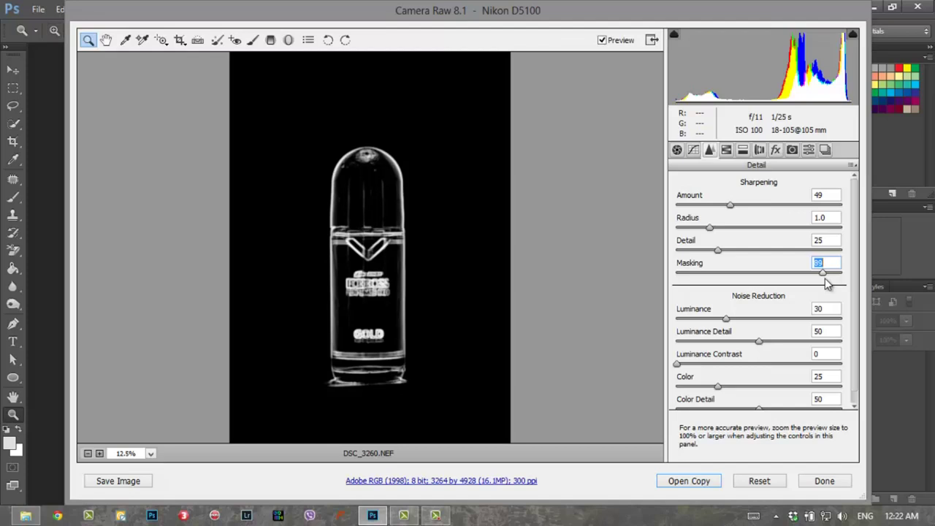
mouse_move(828, 284)
mouse_down()
mouse_move(835, 288)
mouse_move(753, 293)
mouse_move(780, 296)
mouse_up()
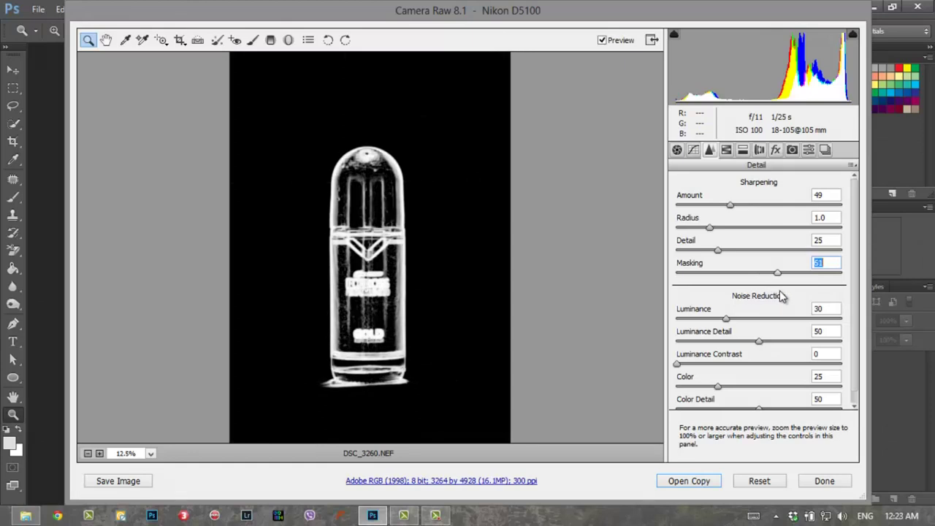
mouse_move(781, 296)
mouse_down()
mouse_move(835, 292)
mouse_move(684, 293)
mouse_up()
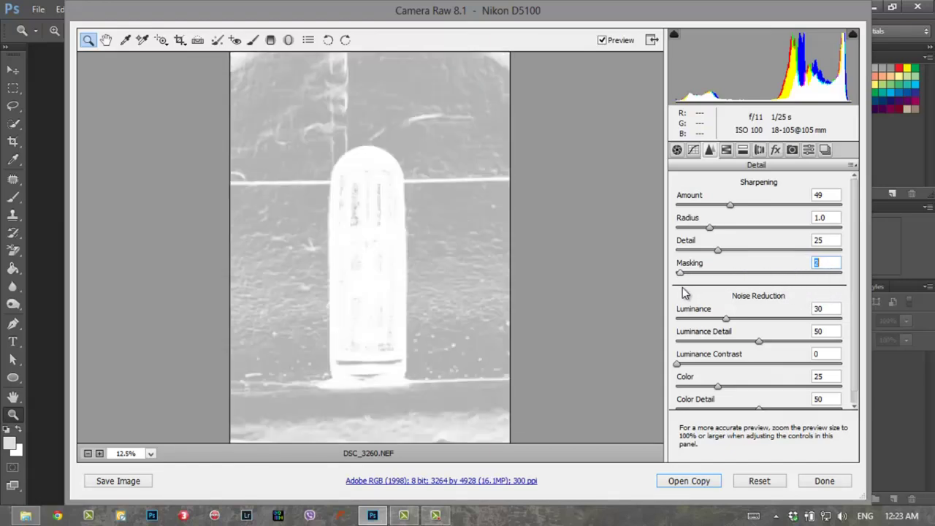
mouse_move(684, 293)
mouse_down()
mouse_move(763, 299)
mouse_move(840, 291)
mouse_up()
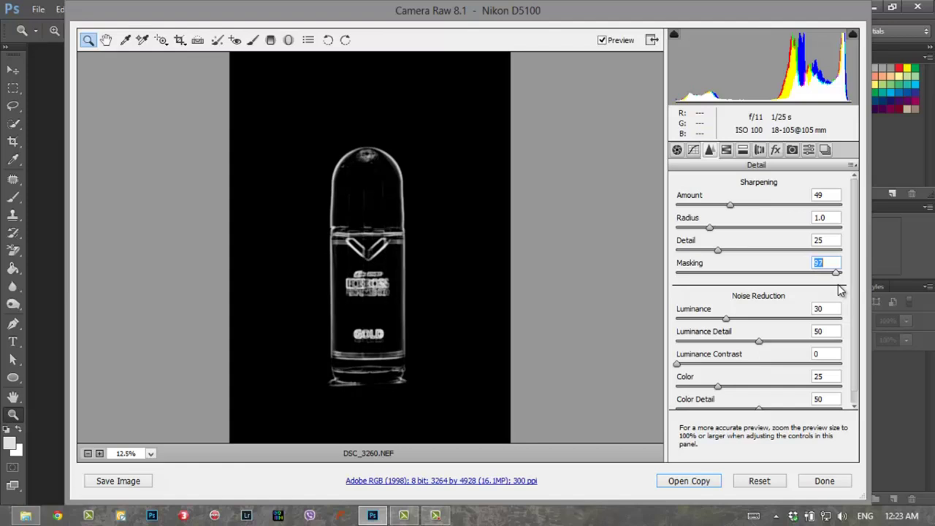
drag(840, 291, 840, 290)
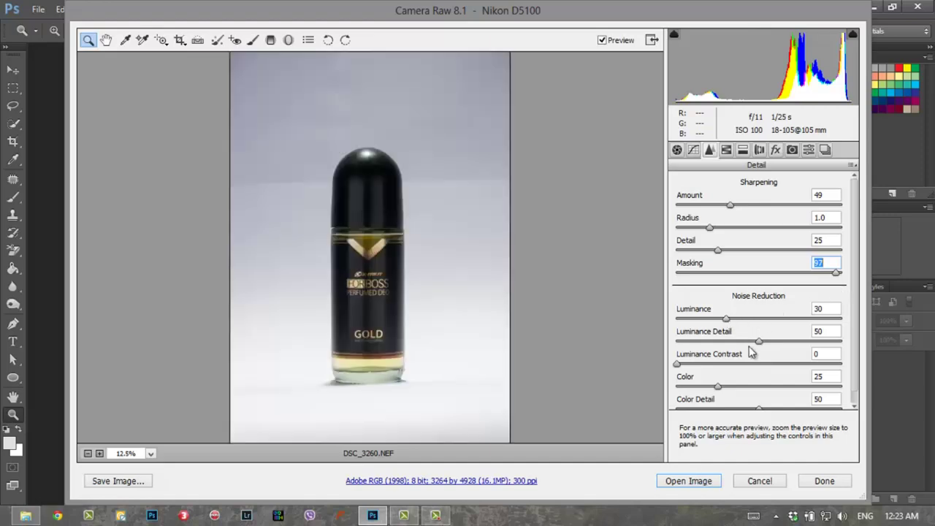
drag(725, 318, 716, 318)
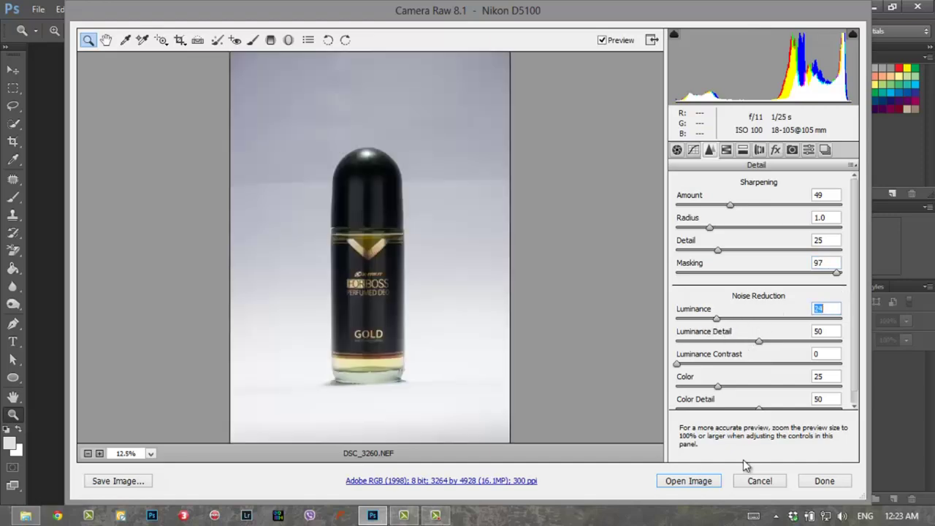
click(696, 484)
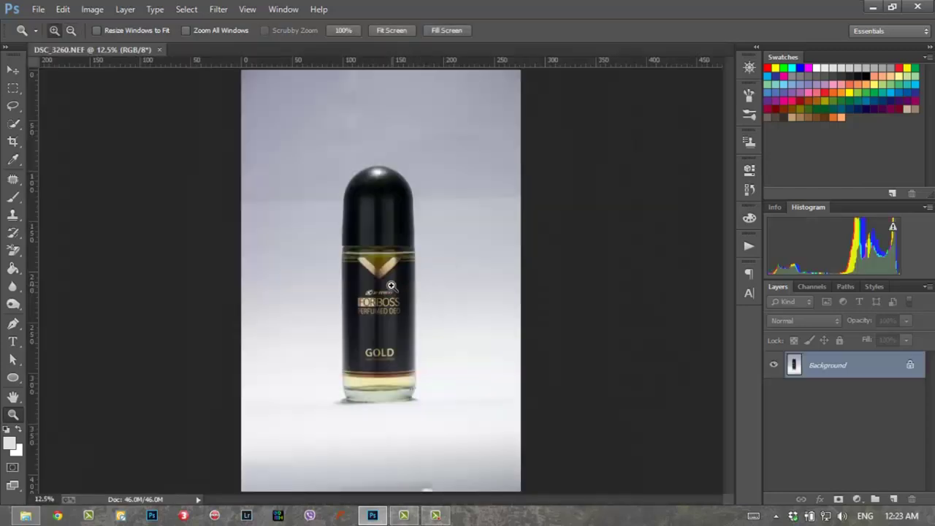
Zoom in on the bottle label and back out.
click(391, 285)
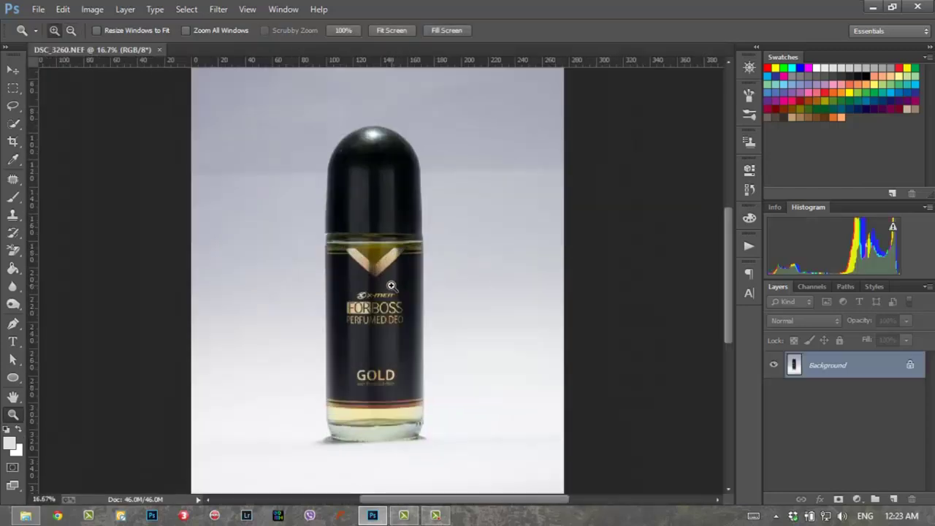
click(431, 256)
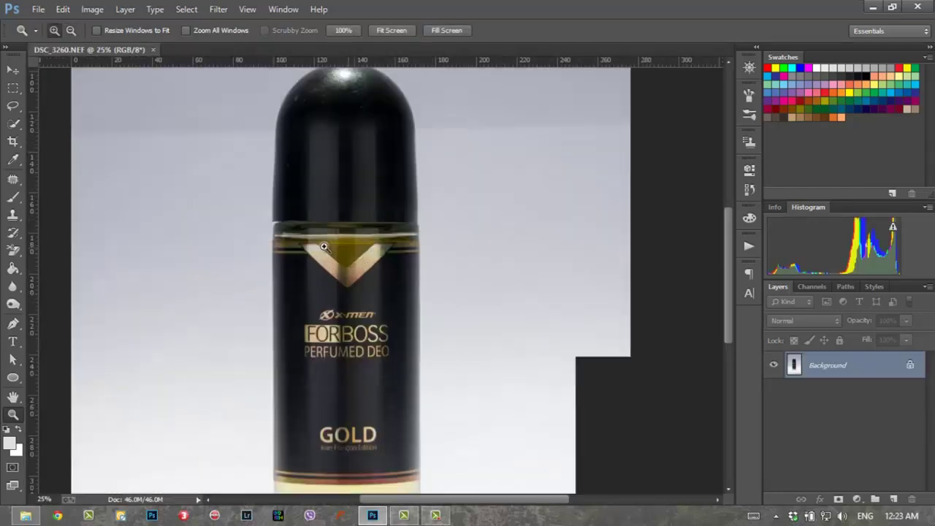
click(322, 246)
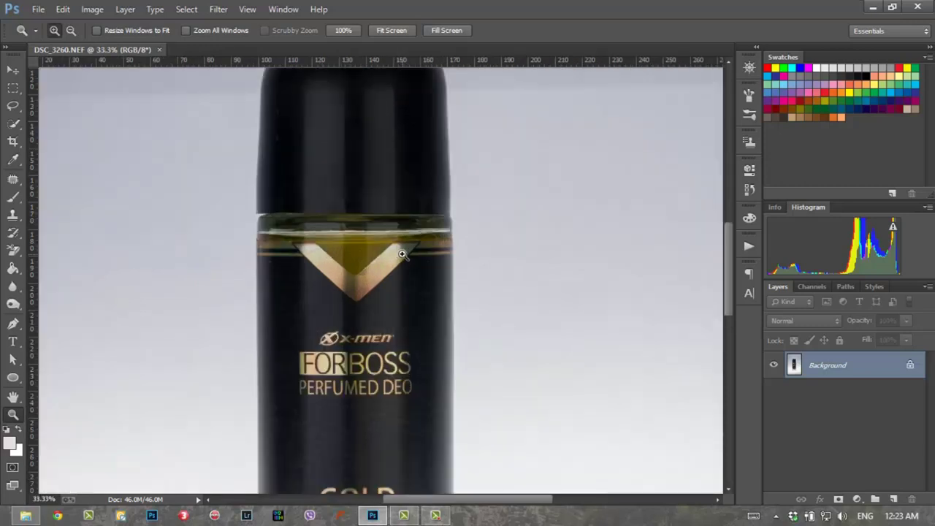
alt+click(403, 251)
alt+click(404, 253)
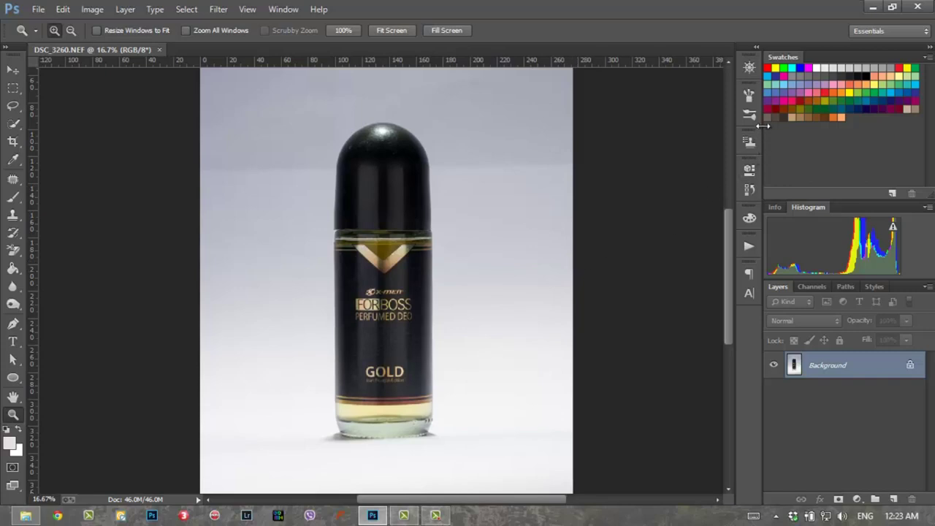
Show the Actions panel and collapse the phuc and Fury action sets.
click(749, 246)
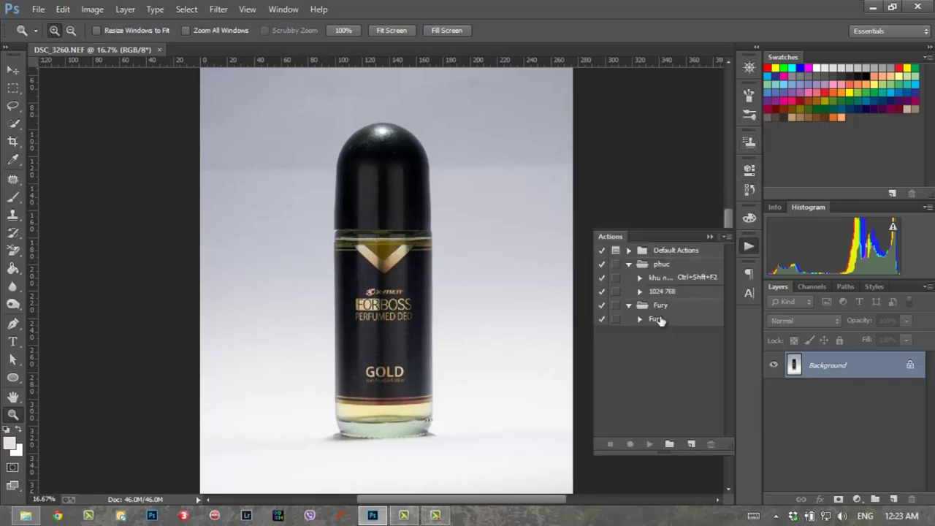
click(628, 264)
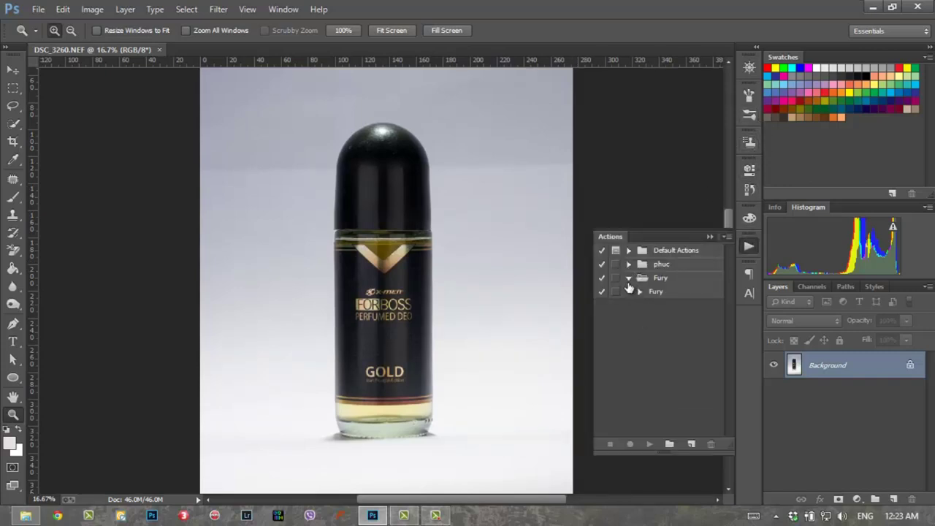
click(629, 279)
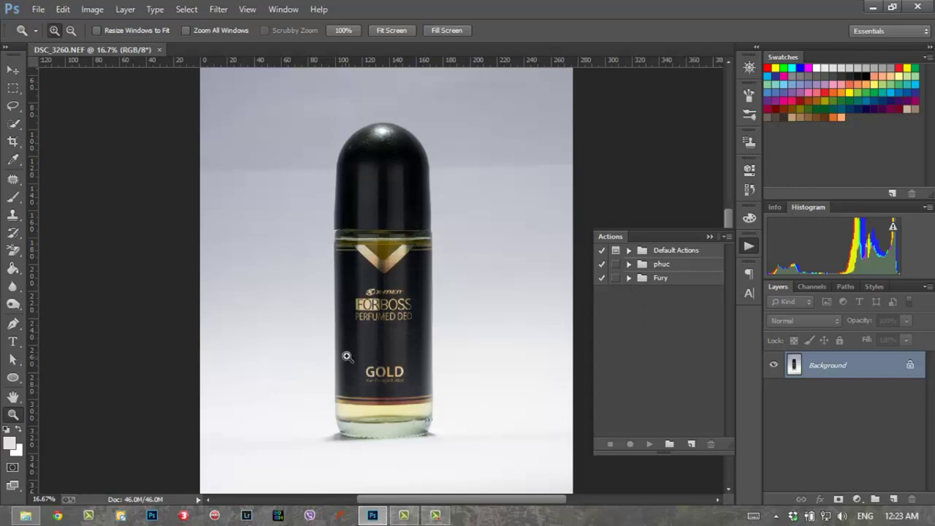
Zoom in on the bottle cap, then back out to the whole bottle.
click(401, 188)
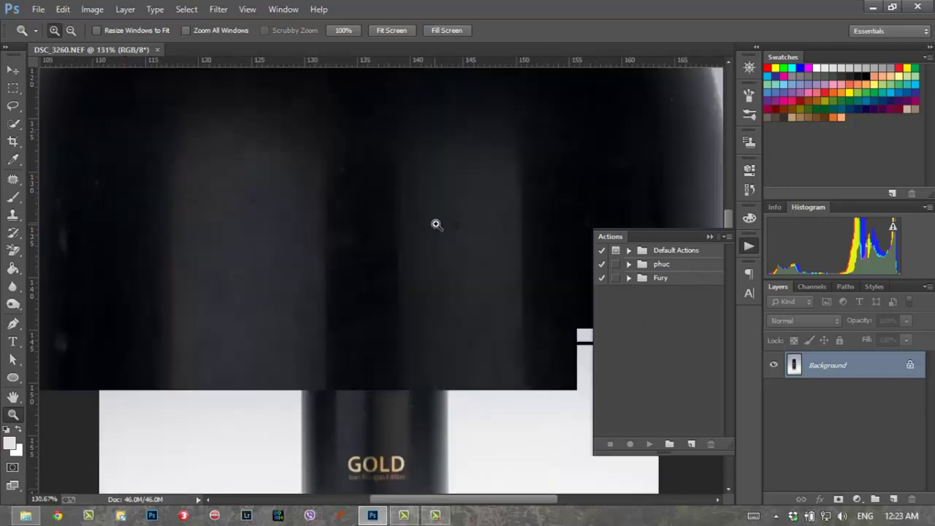
alt+click(431, 233)
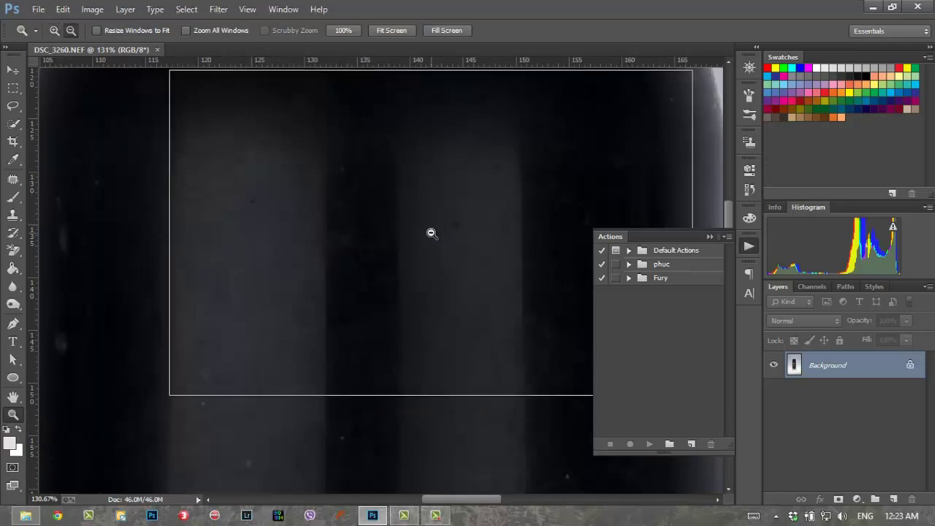
alt+click(405, 250)
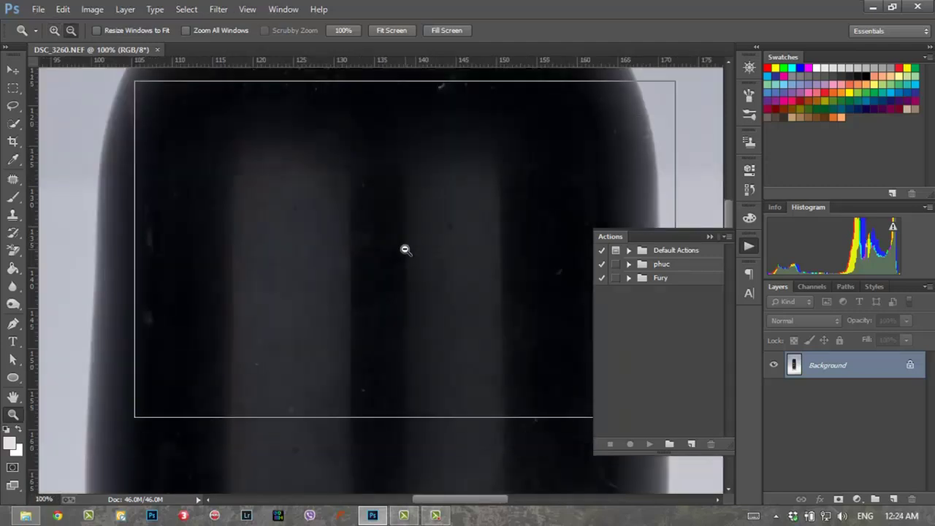
alt+click(402, 294)
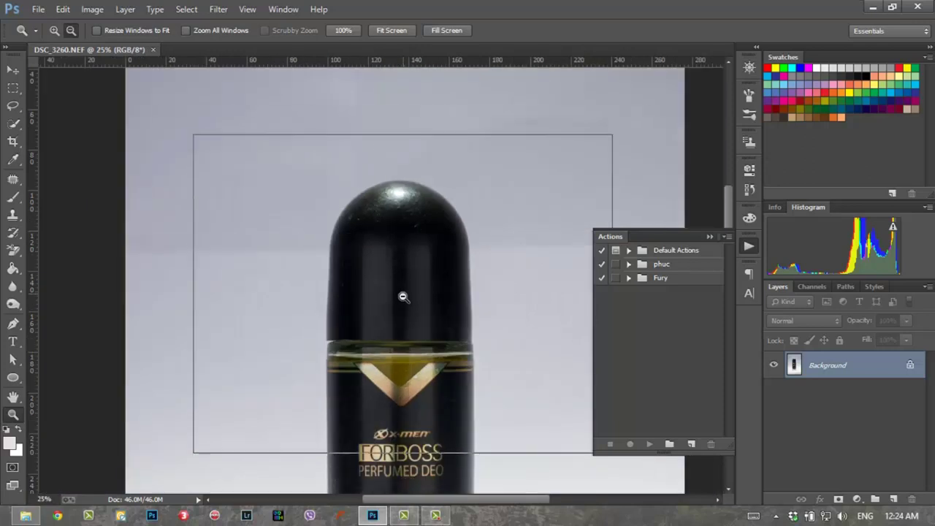
alt+click(420, 292)
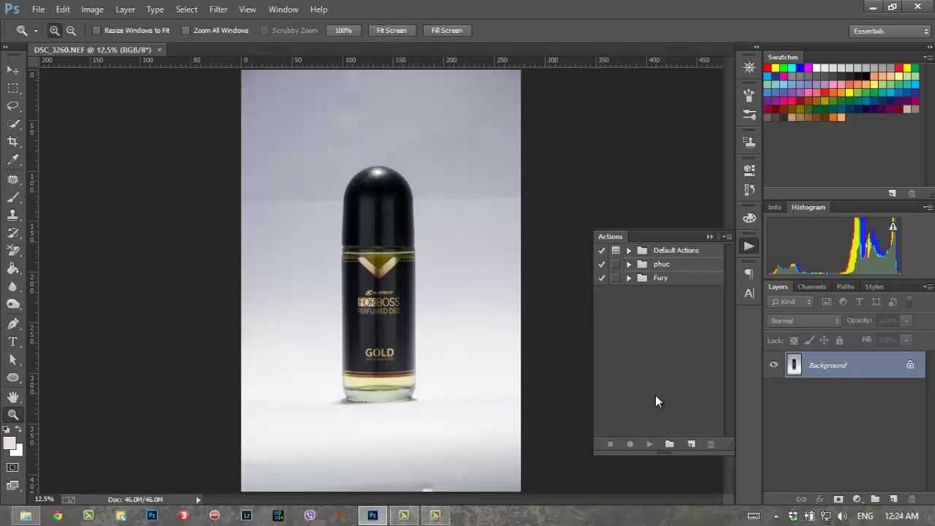
Create a new action set named 'retouch san pham re tien'.
click(669, 444)
text(retouch san pham re tien)
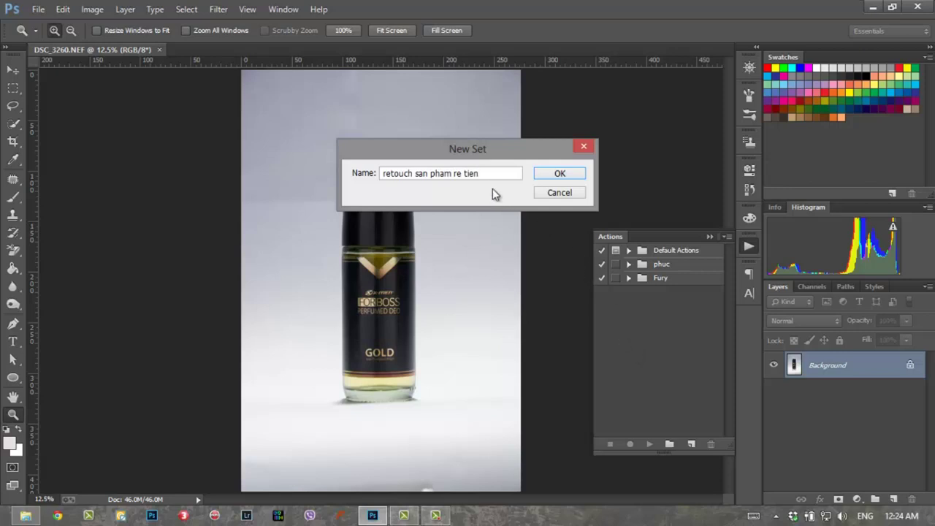
click(560, 176)
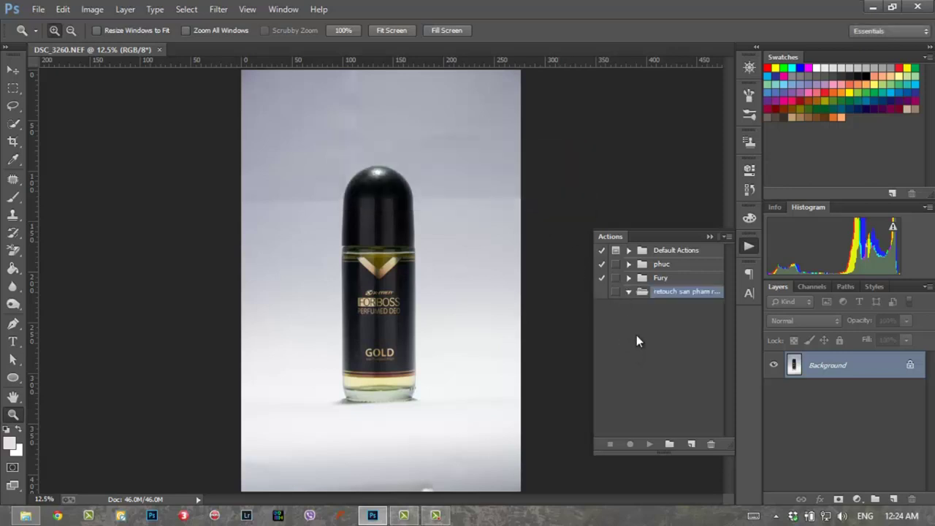
Add an action named 'khu bui' to that set and start recording.
click(688, 445)
drag(501, 149, 582, 119)
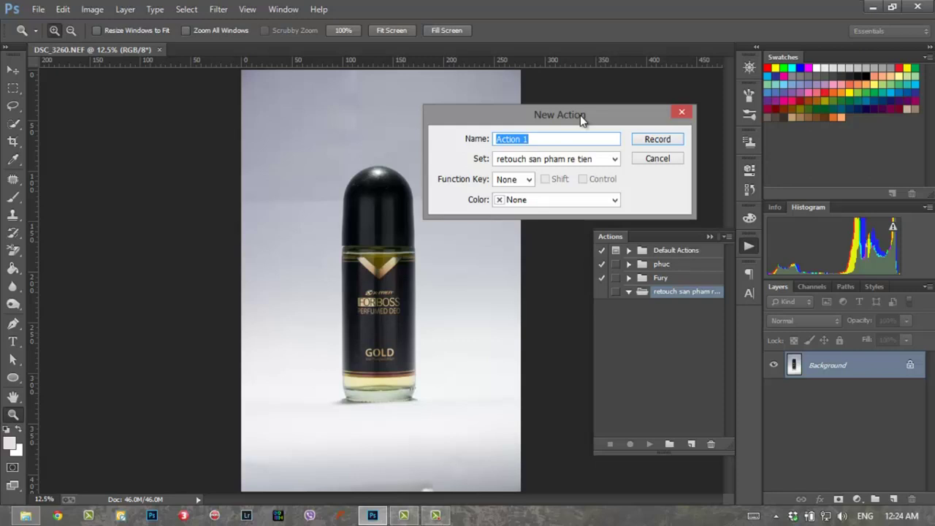
text(khu bui)
click(661, 140)
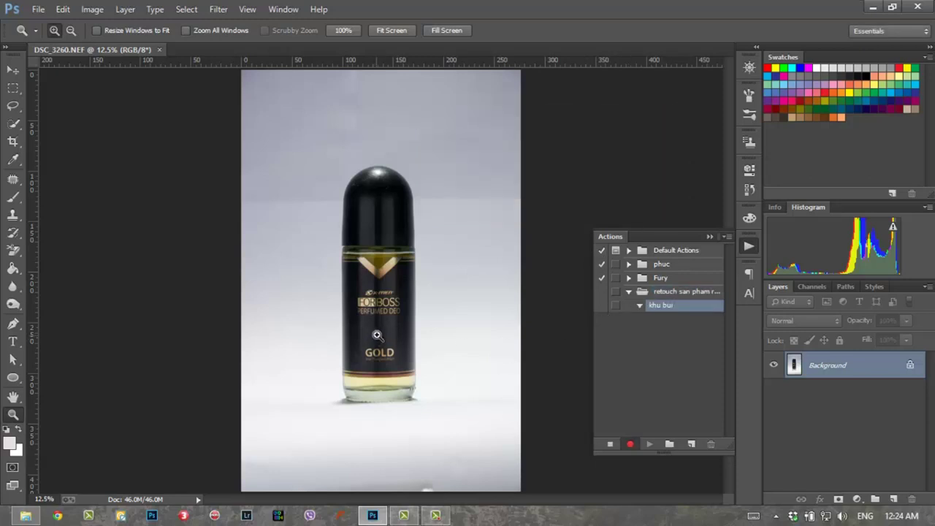
Duplicate the photo to Layer 1 and start a Surface Blur, lowering the radius.
key(ctrl+j)
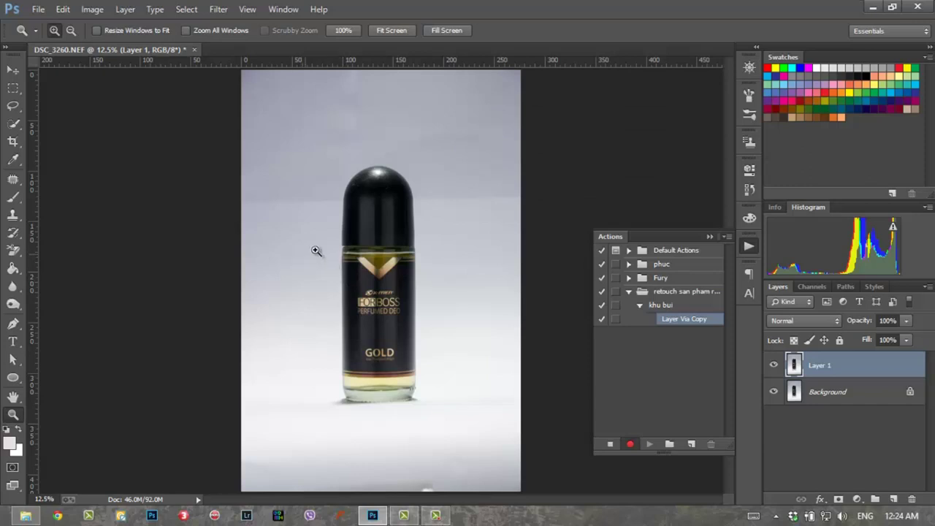
click(218, 11)
mouse_move(300, 160)
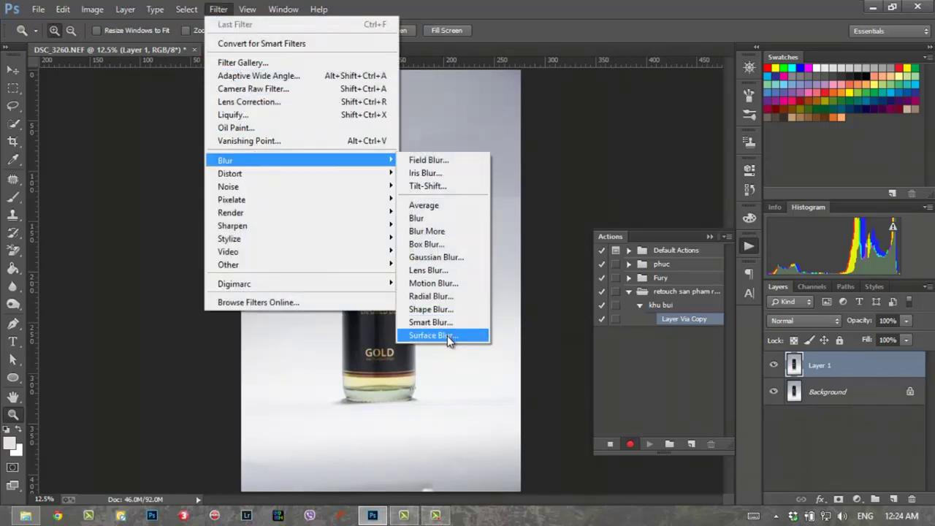
click(445, 335)
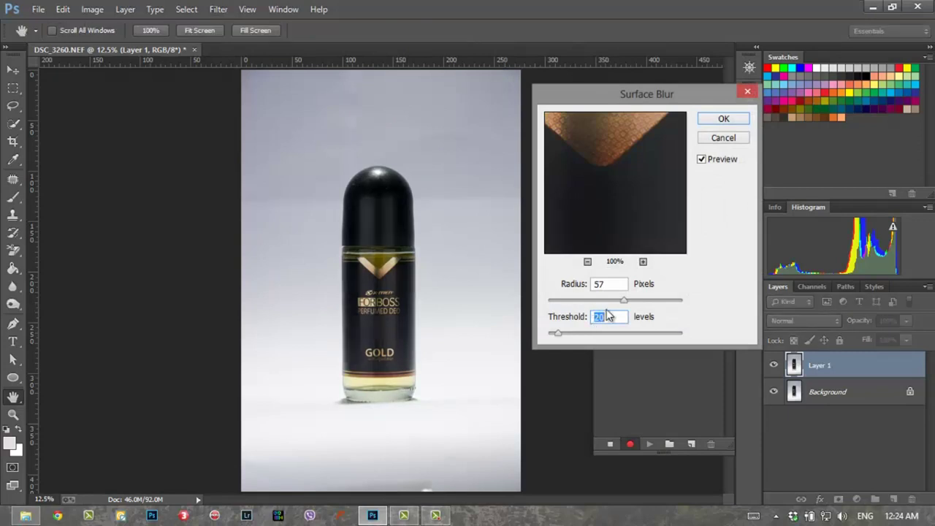
drag(623, 300, 597, 300)
drag(648, 196, 618, 139)
mouse_move(617, 234)
mouse_down()
mouse_move(617, 142)
mouse_move(662, 237)
mouse_up()
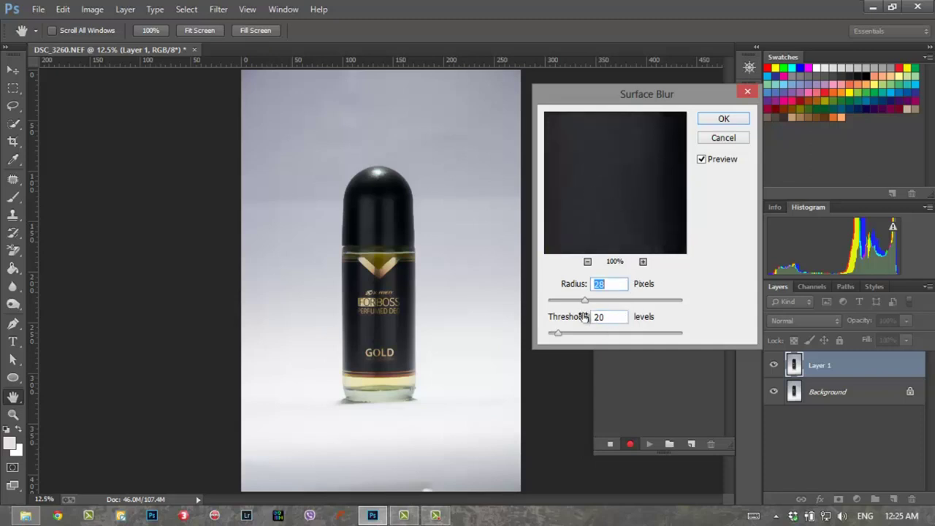
Apply the Surface Blur with radius 30 and threshold 20.
drag(558, 334, 593, 336)
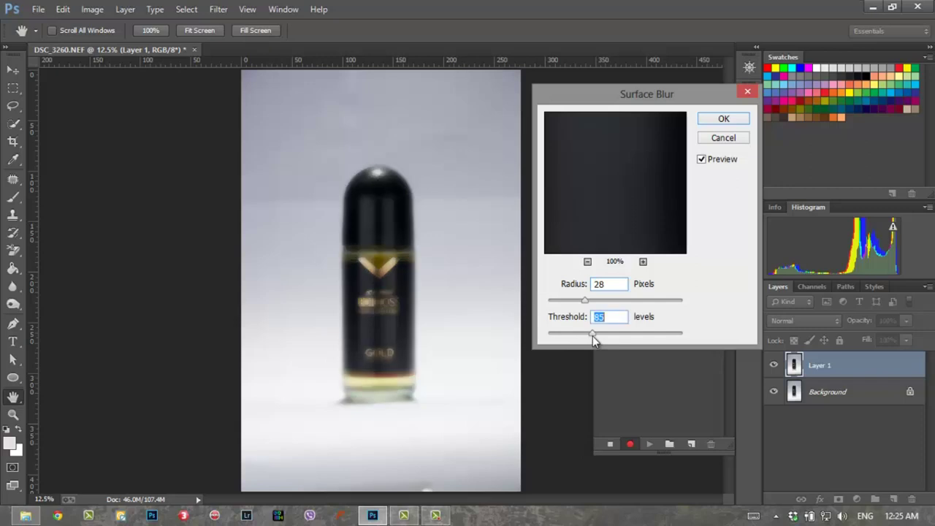
mouse_move(589, 336)
mouse_down()
mouse_move(560, 339)
mouse_move(569, 337)
mouse_up()
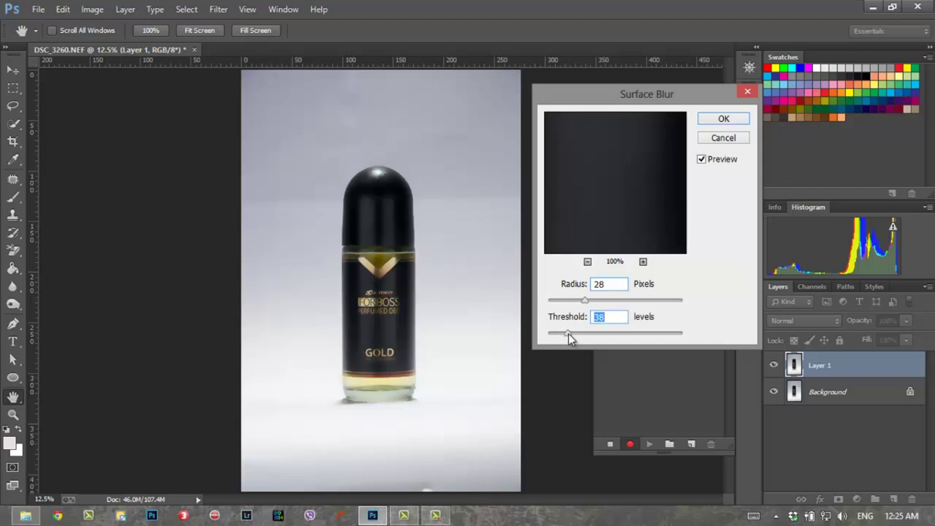
drag(568, 334, 562, 340)
drag(559, 333, 548, 345)
drag(557, 335, 558, 335)
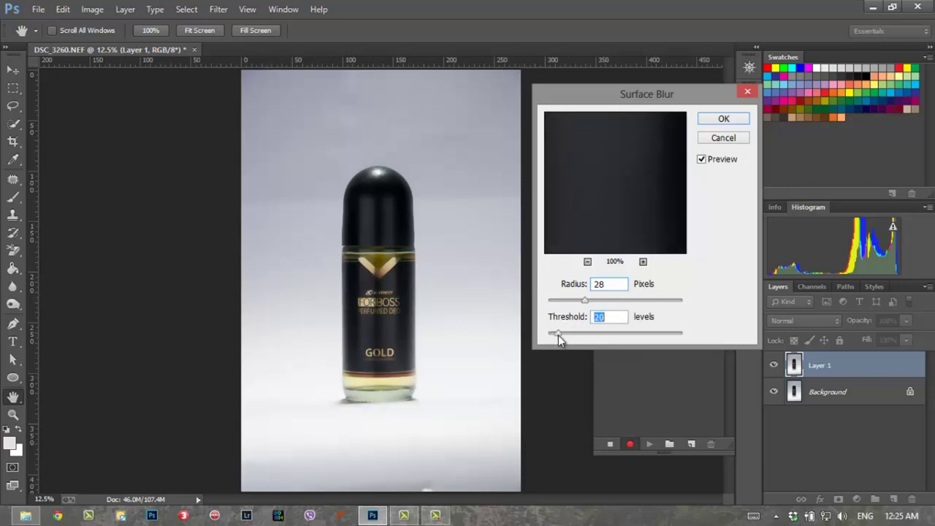
click(588, 299)
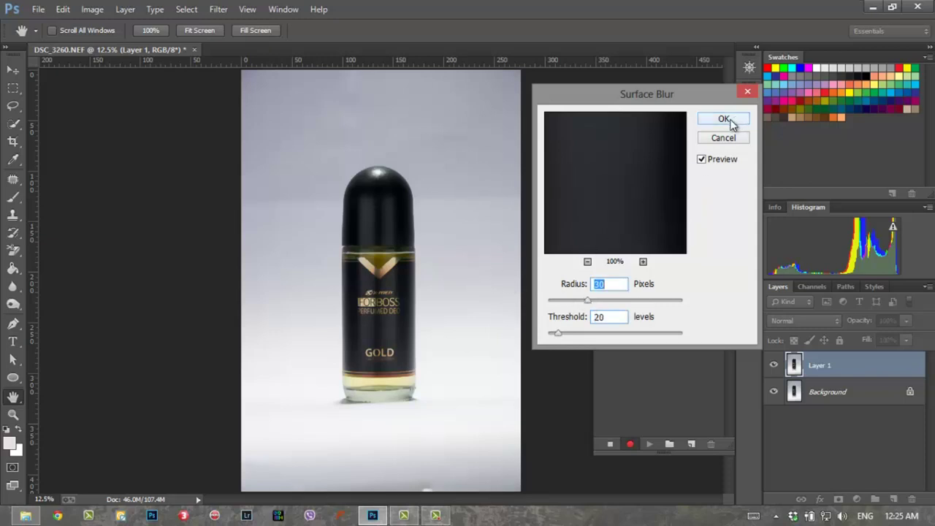
click(723, 119)
key(z)
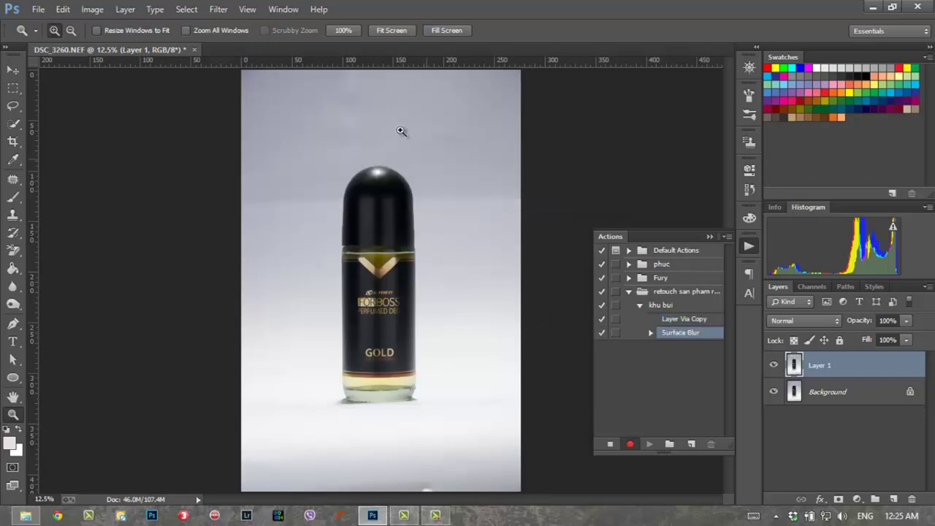
click(218, 11)
mouse_move(225, 160)
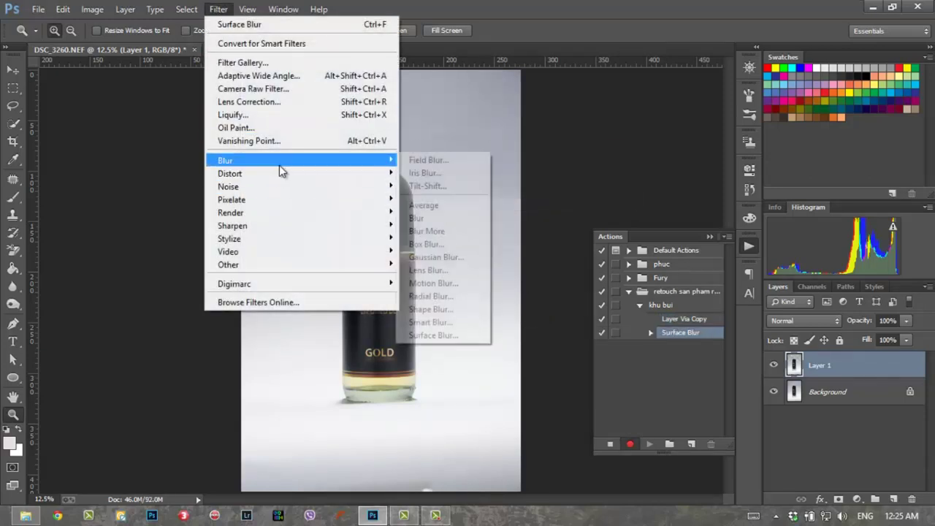
Apply a 2.0-pixel Gaussian Blur to Layer 1 and zoom in on the bottle label.
click(439, 258)
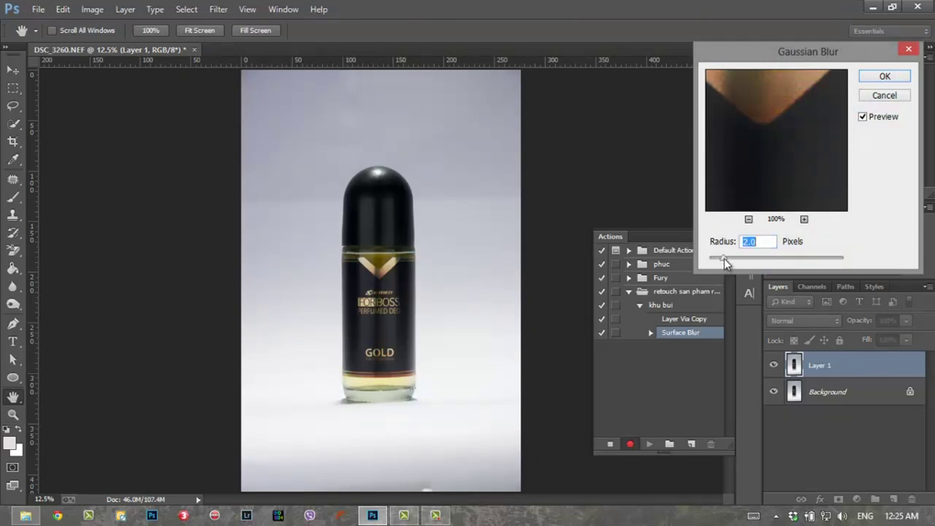
click(885, 76)
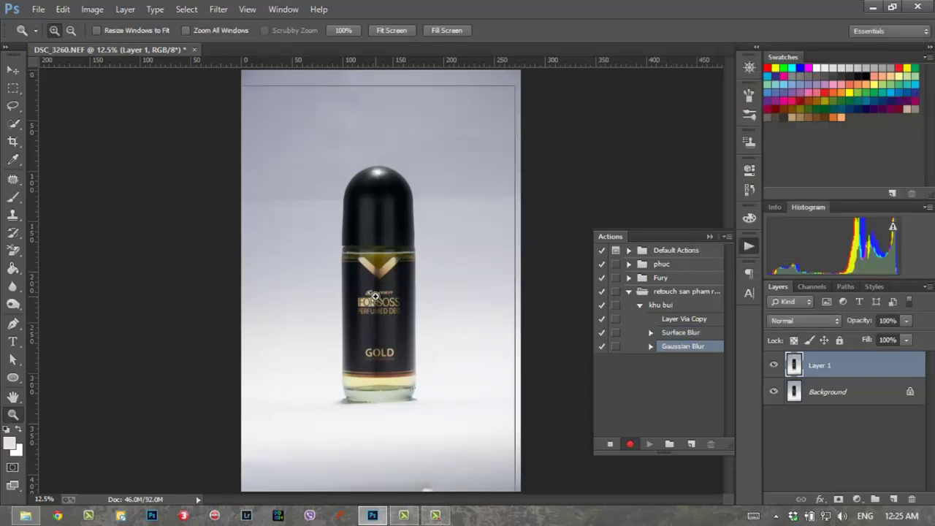
click(375, 294)
click(375, 295)
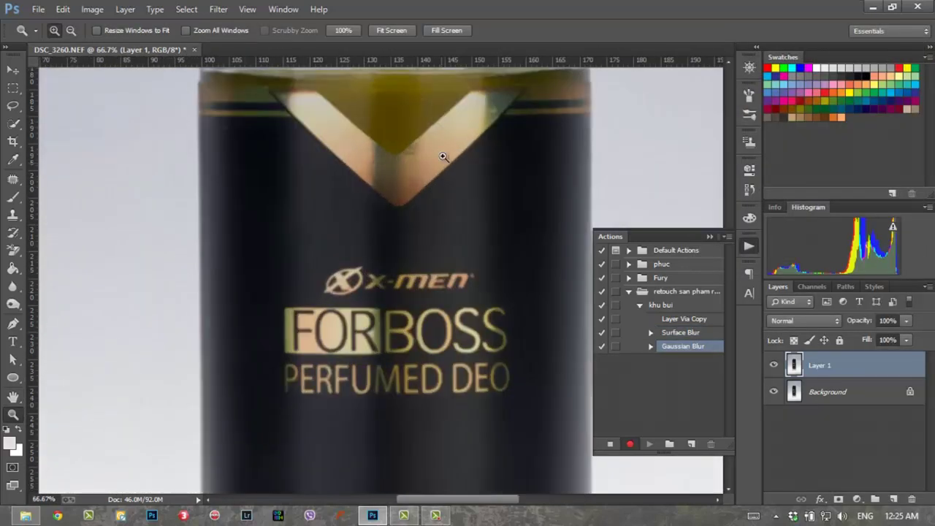
View the cap at 100% and toggle Layer 1's visibility to compare with the original.
scroll(453, 380, up, 5)
scroll(446, 346, up, 3)
click(434, 284)
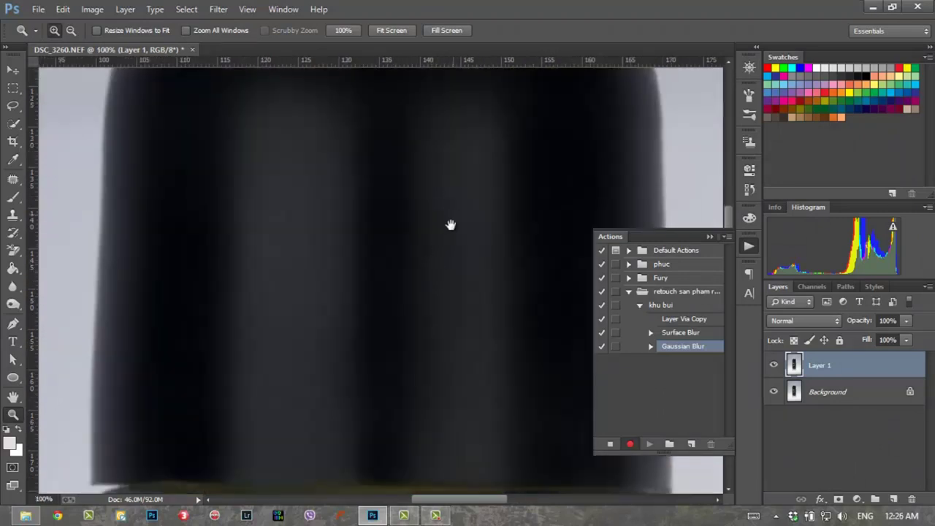
scroll(451, 221, up, 3)
click(773, 365)
click(773, 365)
Zoom out to 25%, select the recorded hide/show steps, and frame the upper bottle.
alt+click(381, 334)
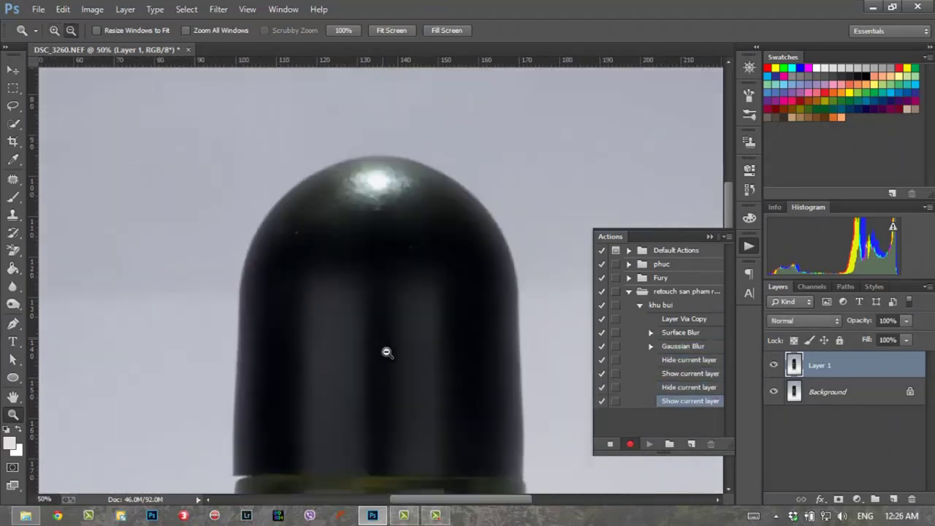
scroll(409, 293, down, 2)
scroll(475, 328, down, 2)
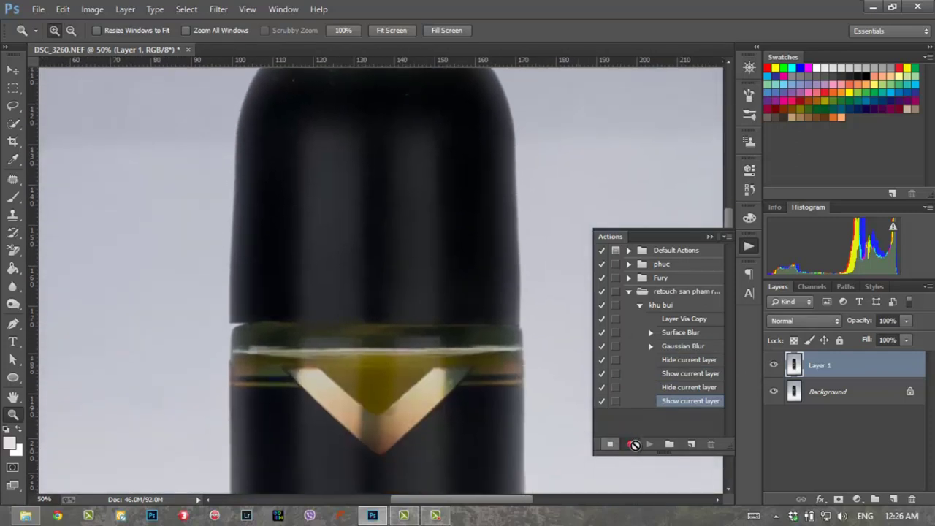
shift+click(688, 360)
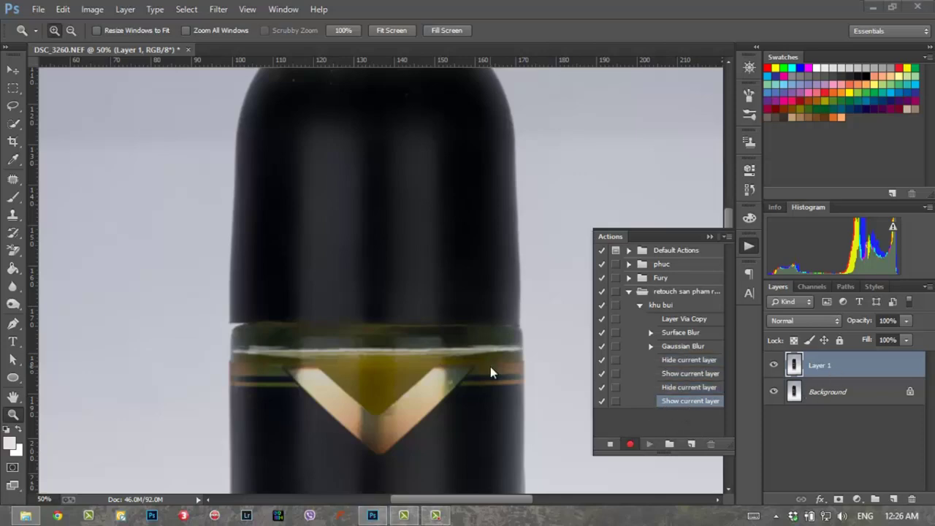
key(super)
key(super)
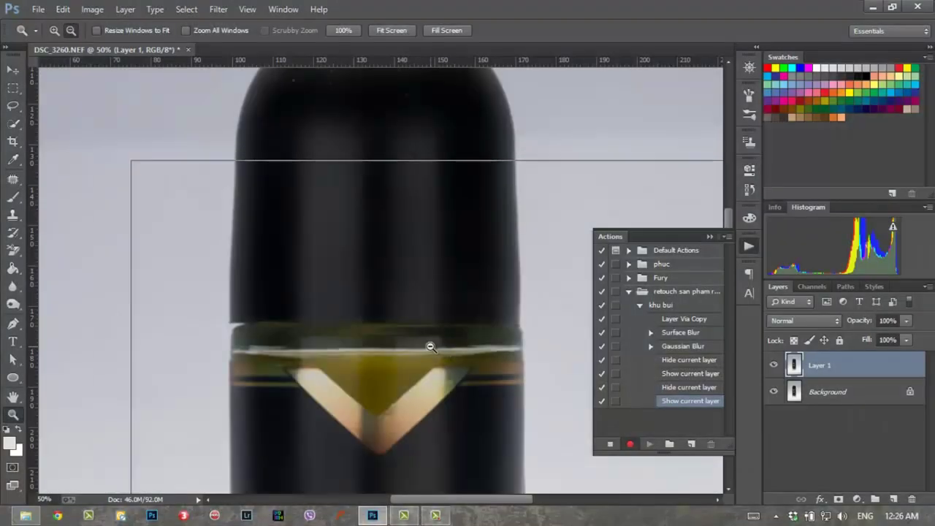
alt+click(430, 346)
drag(439, 395, 410, 305)
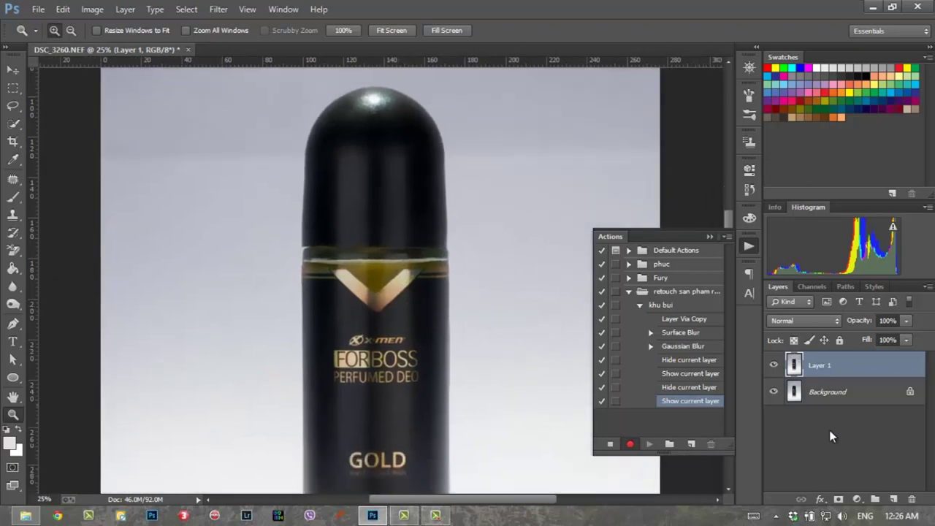
Add a layer mask to Layer 1 and invert it to black, hiding the whole layer.
click(838, 498)
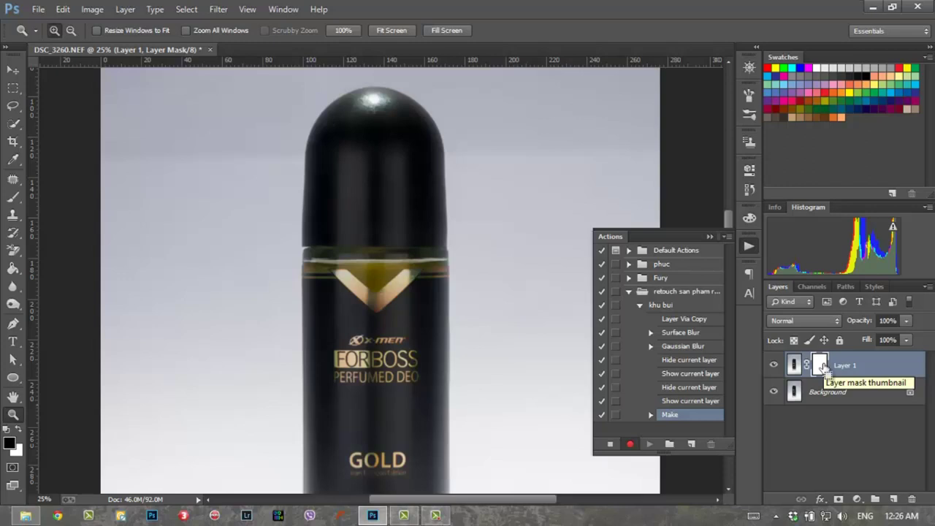
click(822, 367)
key(ctrl+i)
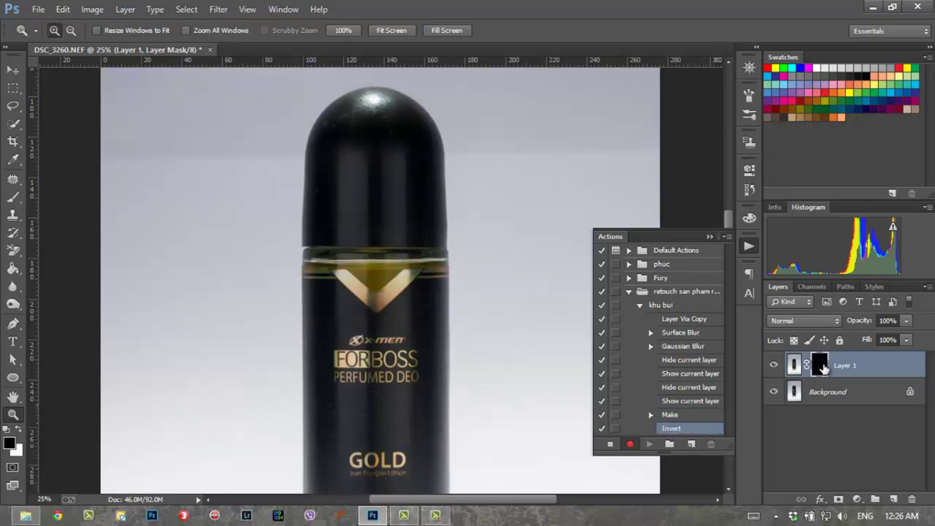
click(353, 188)
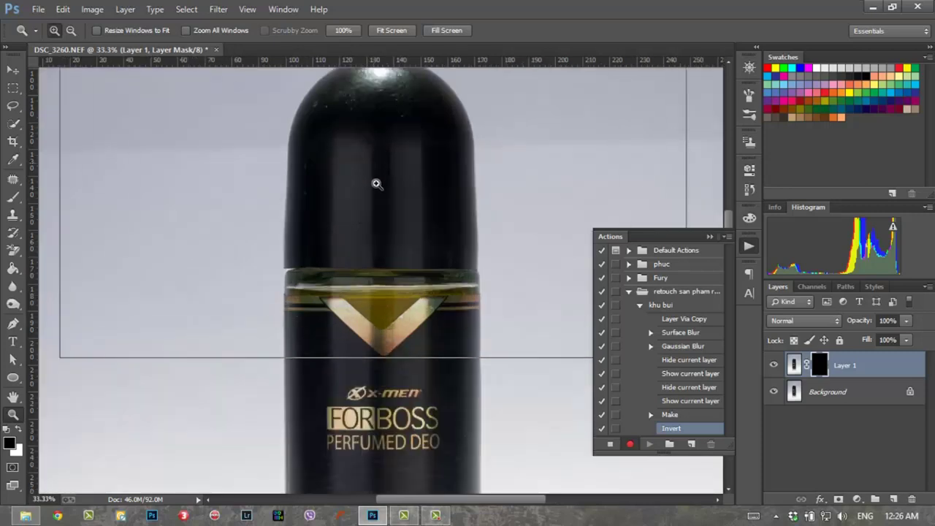
drag(406, 203, 409, 273)
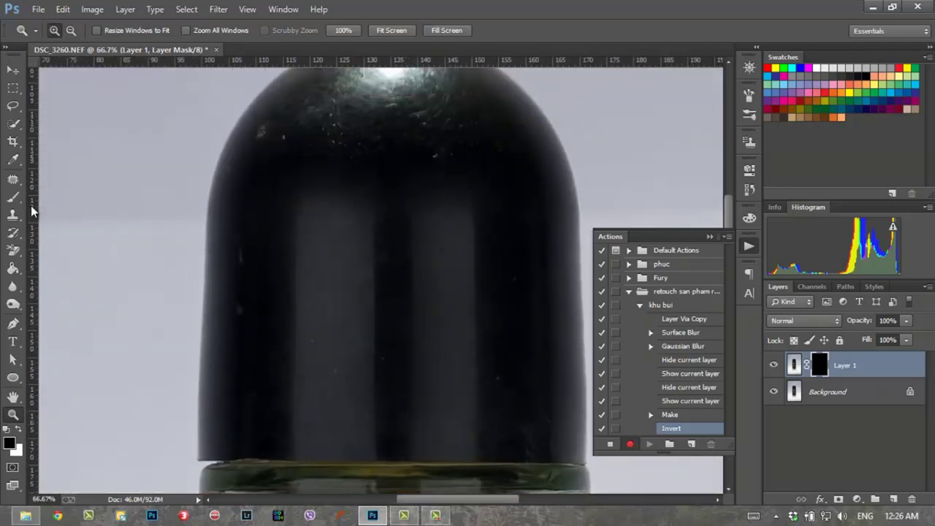
Set up a 100-pixel brush with white foreground and stop recording the khu bui action.
click(13, 197)
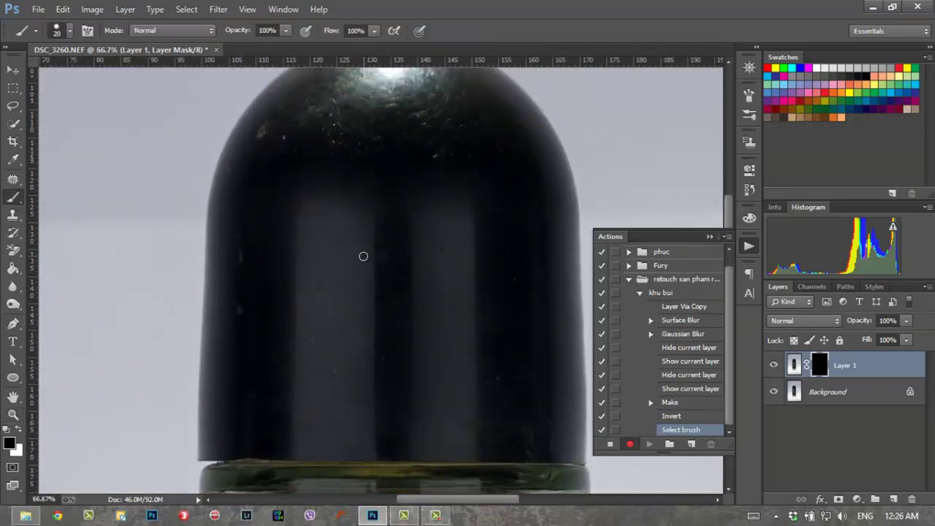
key(bracketright)
key(bracketright)
key(bracketright)
key(bracketright)
key(bracketright)
key(bracketright)
key(bracketright)
click(19, 431)
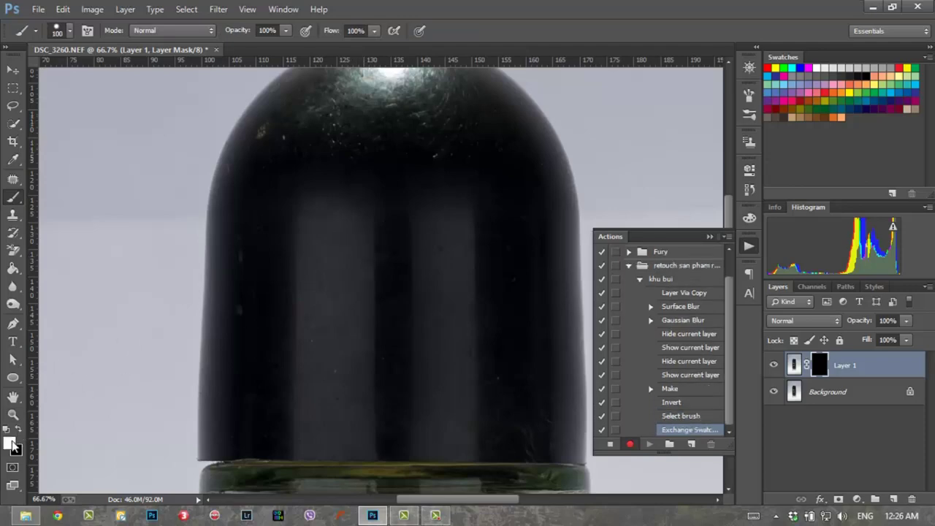
click(11, 442)
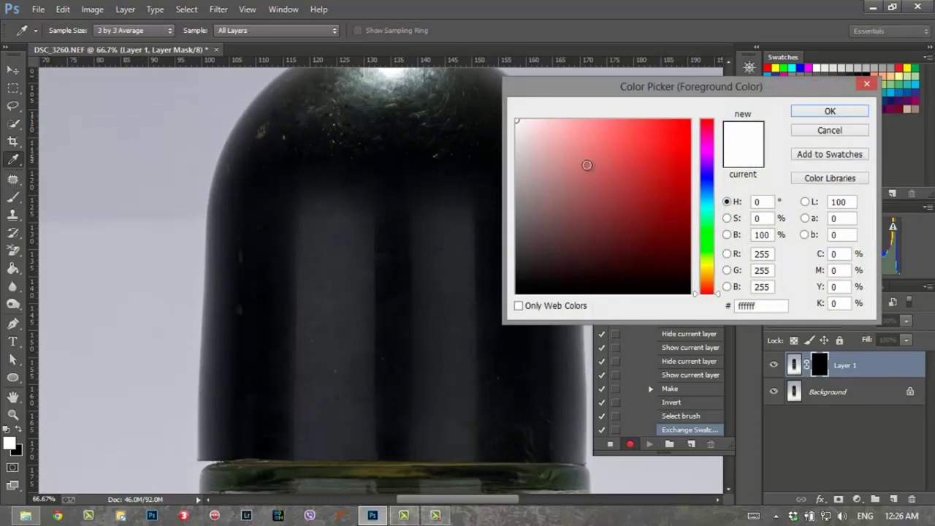
click(830, 111)
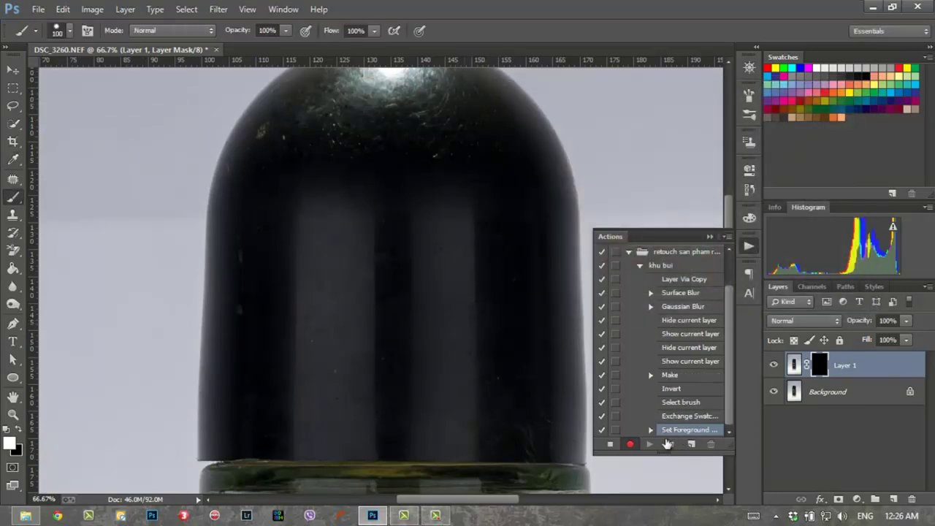
click(611, 444)
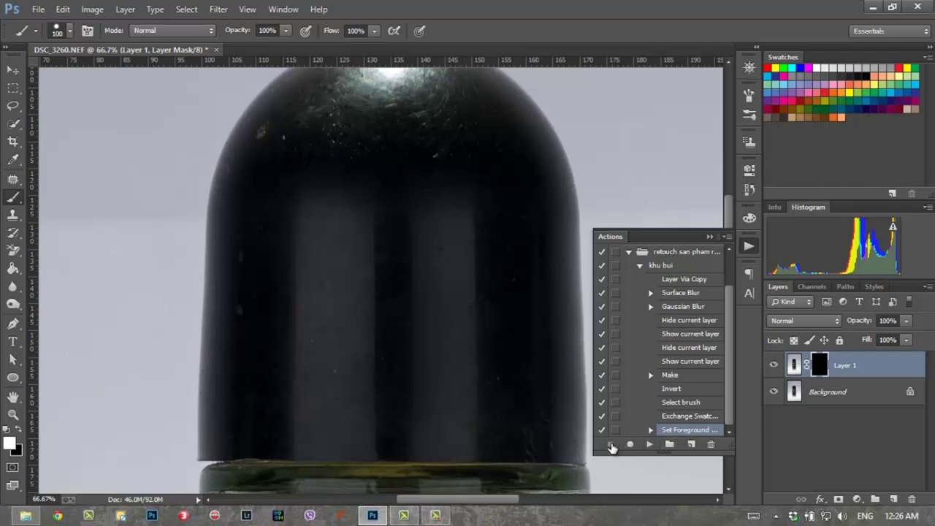
scroll(728, 391, up, 3)
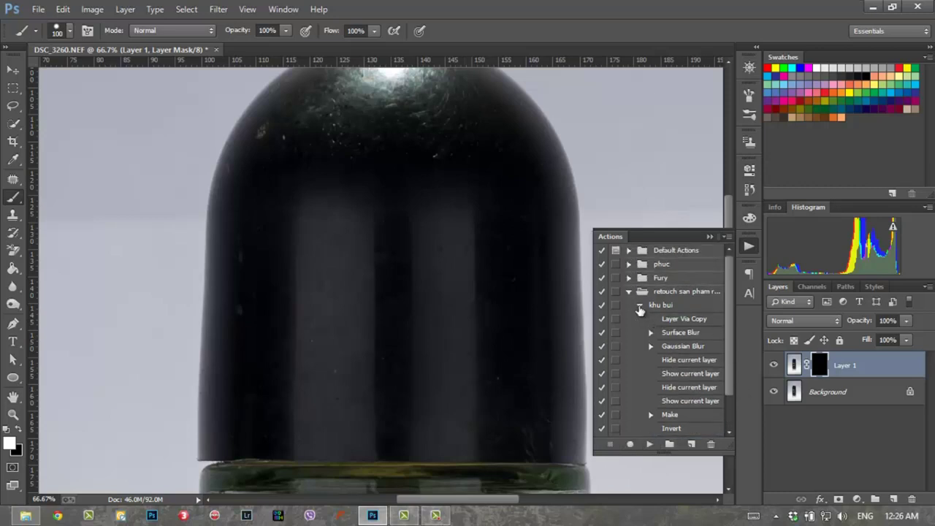
Collapse the Actions list and set the brush hardness and size for mask painting.
click(639, 305)
click(709, 236)
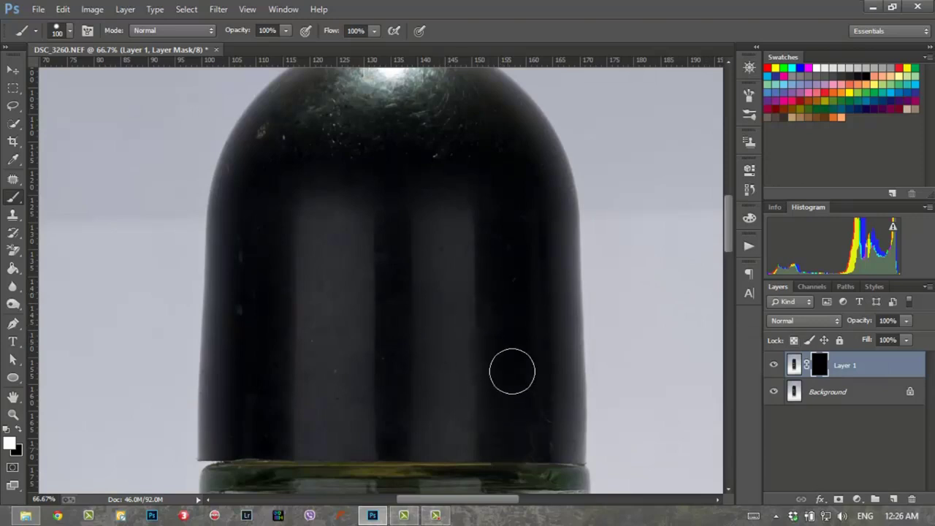
right_click(512, 298)
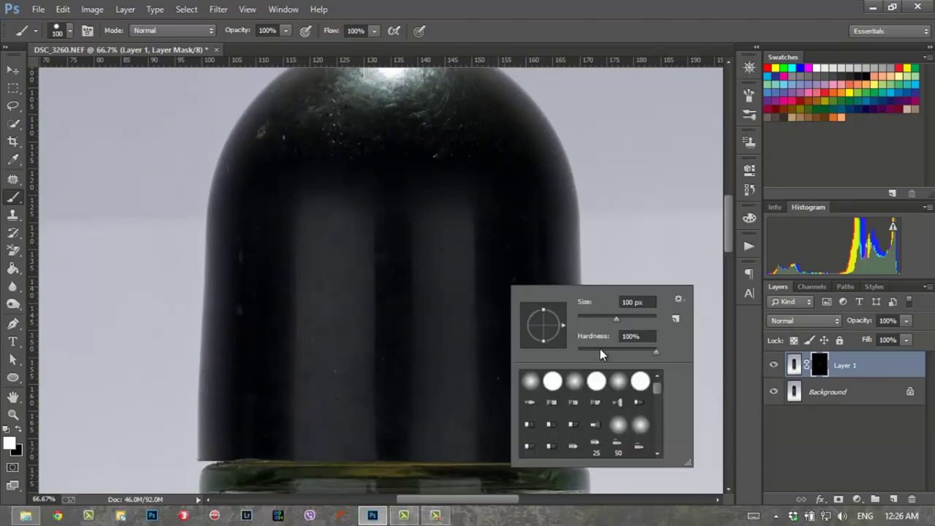
drag(600, 351, 556, 353)
key(Return)
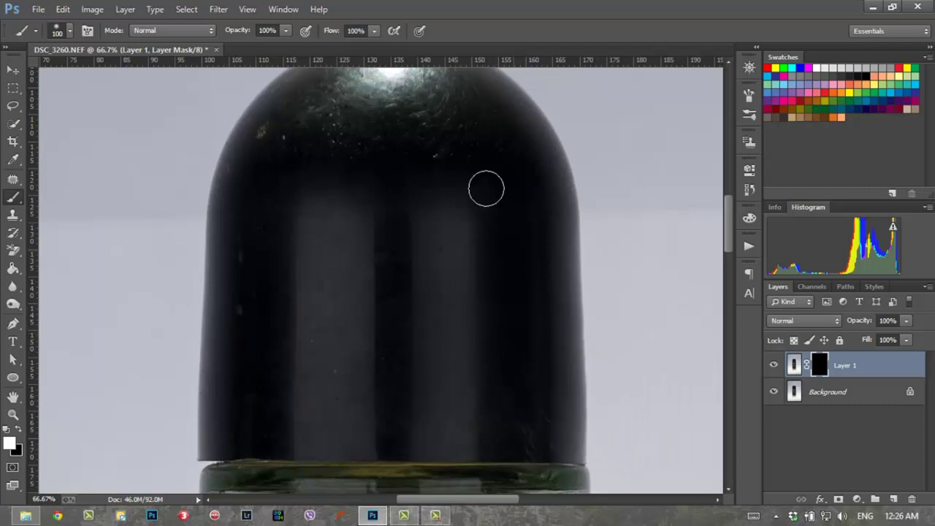
key(bracketright)
key(bracketright)
key(bracketright)
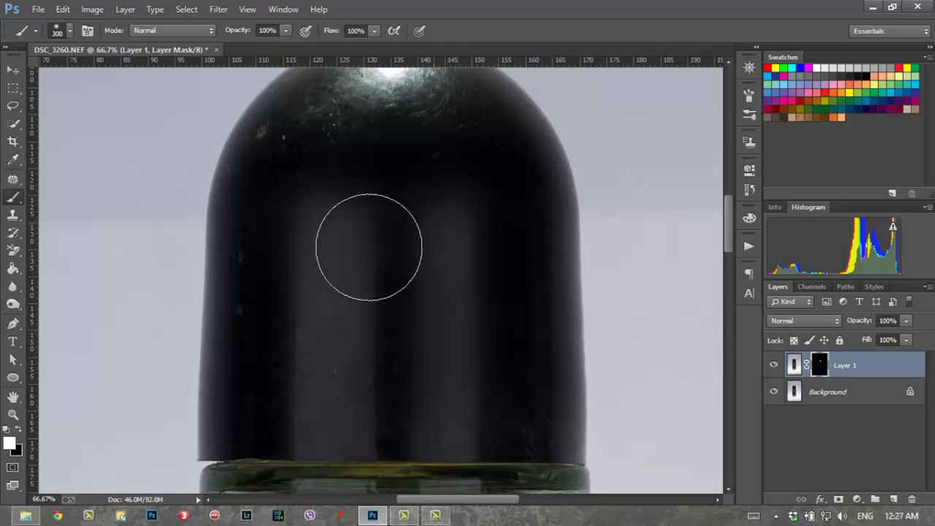
key(bracketleft)
key(bracketleft)
key(bracketleft)
key(bracketleft)
key(bracketleft)
key(bracketleft)
key(bracketleft)
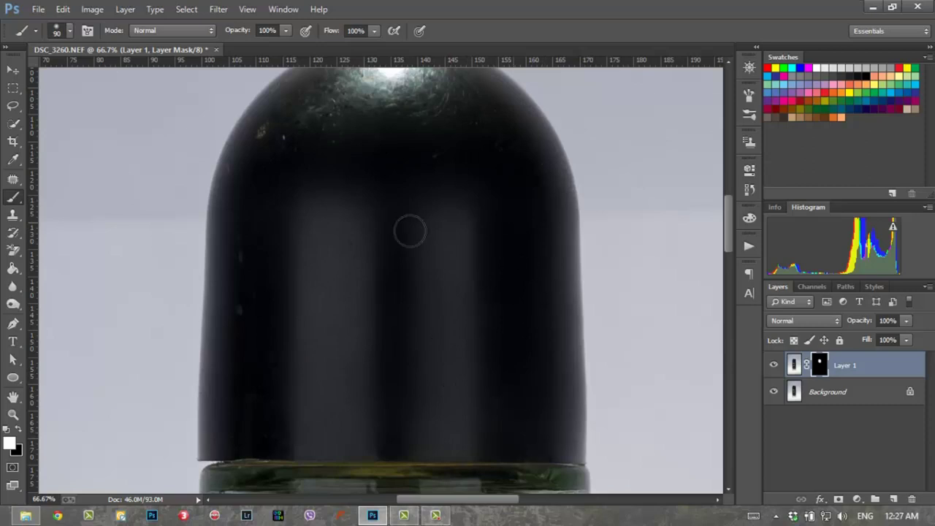
Paint the mask over the cap's left-edge dust specks and the speckles around its top highlight.
drag(305, 138, 232, 358)
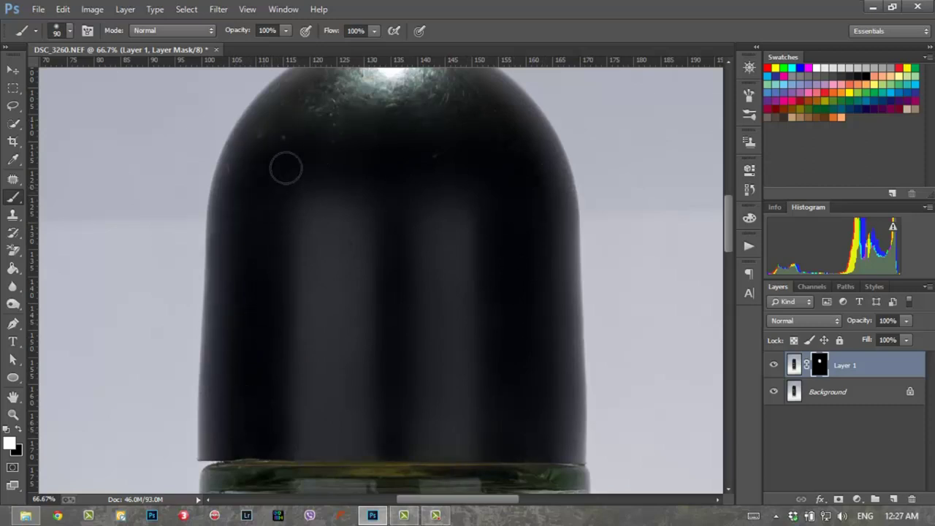
drag(411, 125, 417, 229)
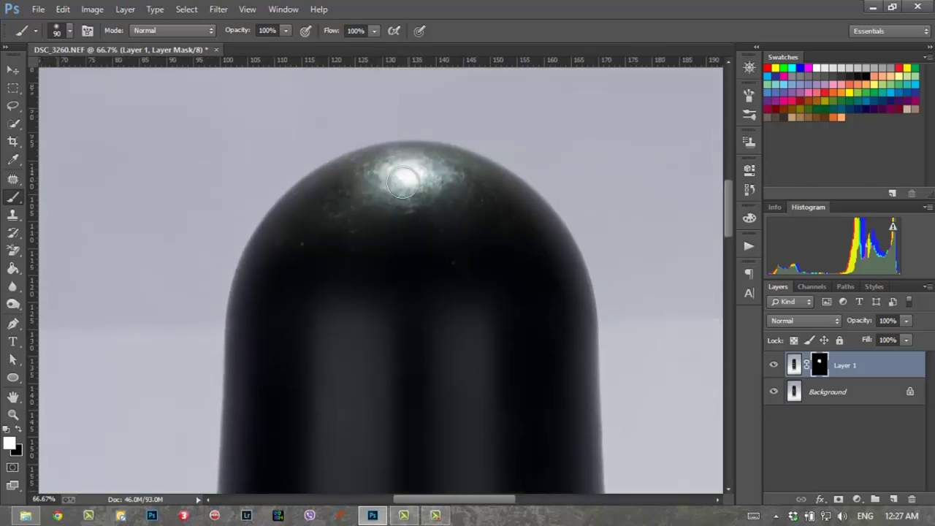
click(436, 179)
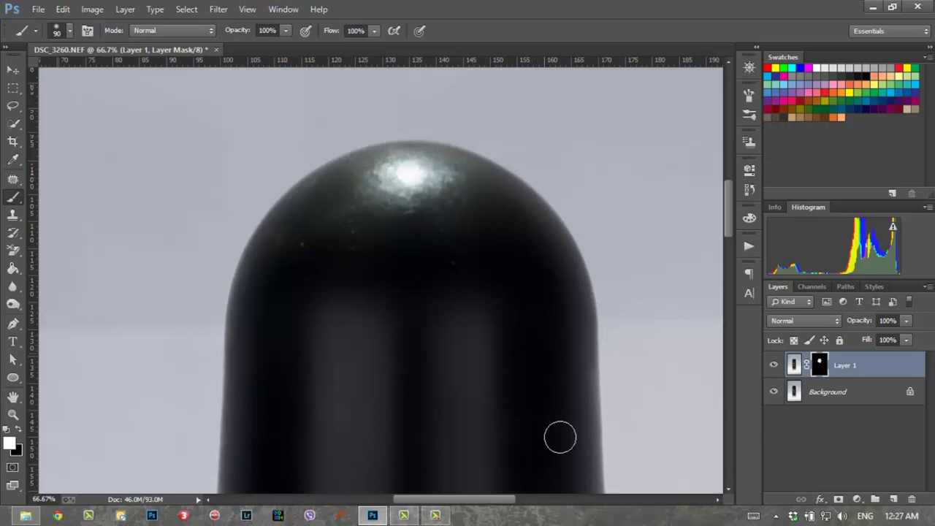
Smooth the liquid waterline at the bottle base on the mask.
drag(432, 403, 435, 229)
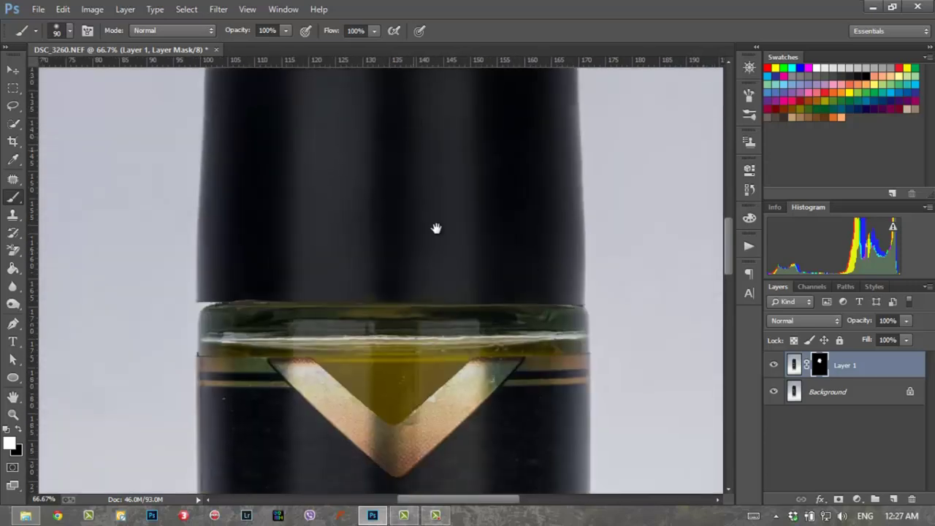
scroll(427, 252, down, 2)
scroll(446, 314, down, 2)
scroll(476, 307, down, 3)
scroll(475, 256, down, 1)
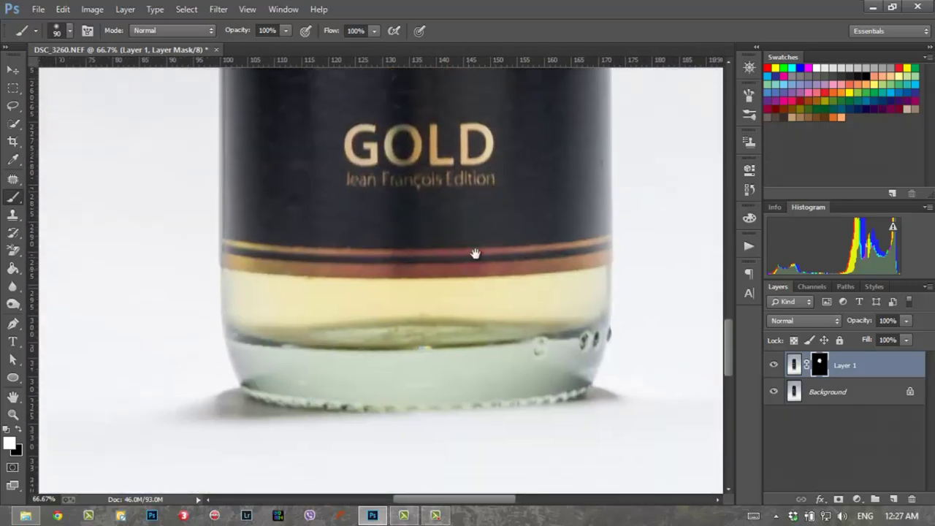
drag(475, 253, 482, 224)
mouse_move(462, 310)
mouse_down()
mouse_move(419, 303)
mouse_move(567, 321)
mouse_move(540, 317)
mouse_up()
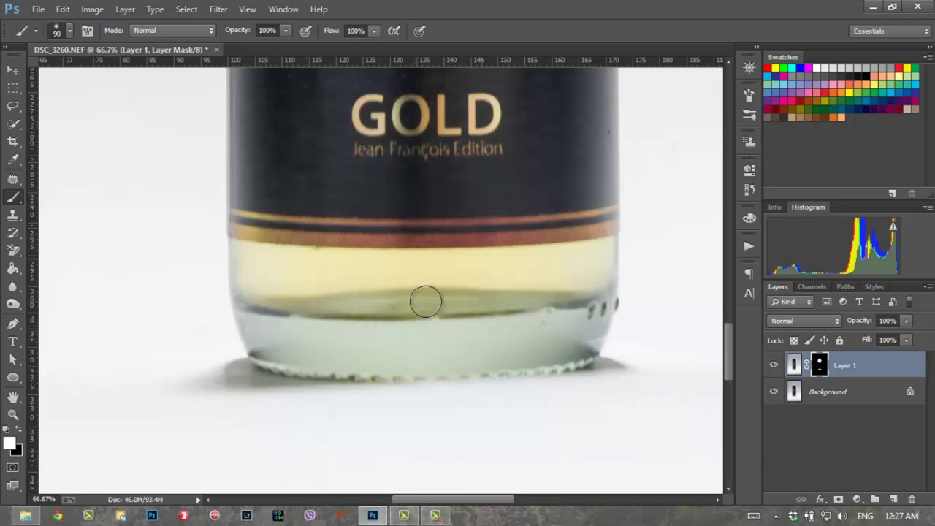
Return the view to the upper bottle and merge Layer 1 down into the background.
scroll(409, 329, up, 3)
scroll(376, 328, up, 3)
scroll(343, 285, up, 3)
scroll(328, 258, up, 1)
scroll(509, 328, up, 3)
scroll(409, 344, up, 3)
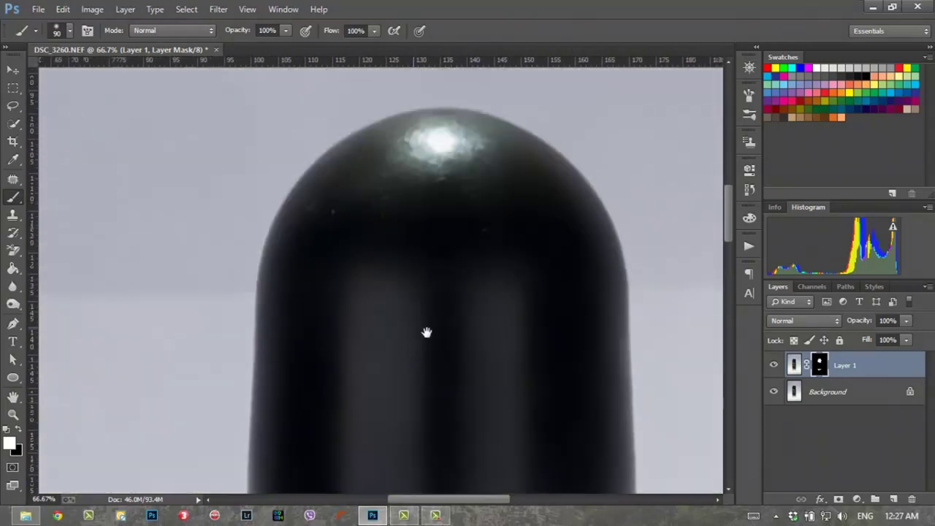
drag(414, 328, 443, 255)
key(z)
alt+click(443, 256)
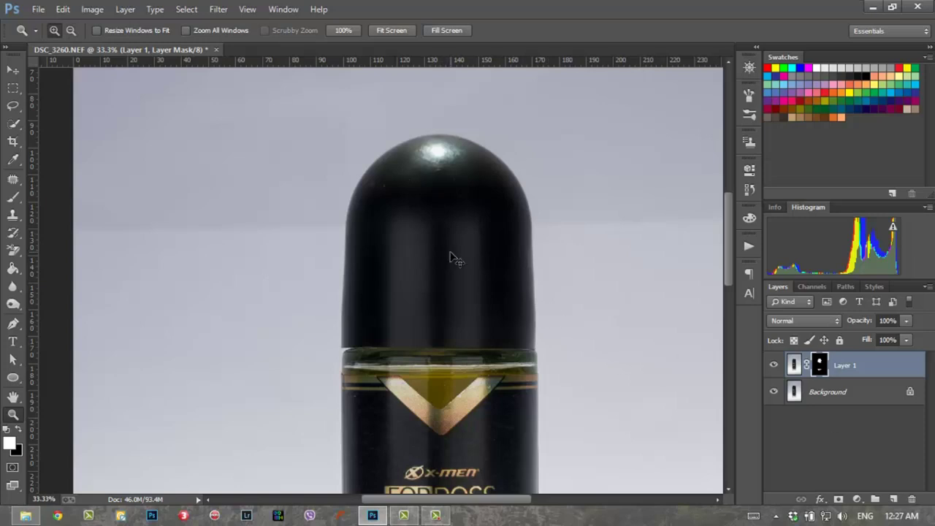
key(ctrl+e)
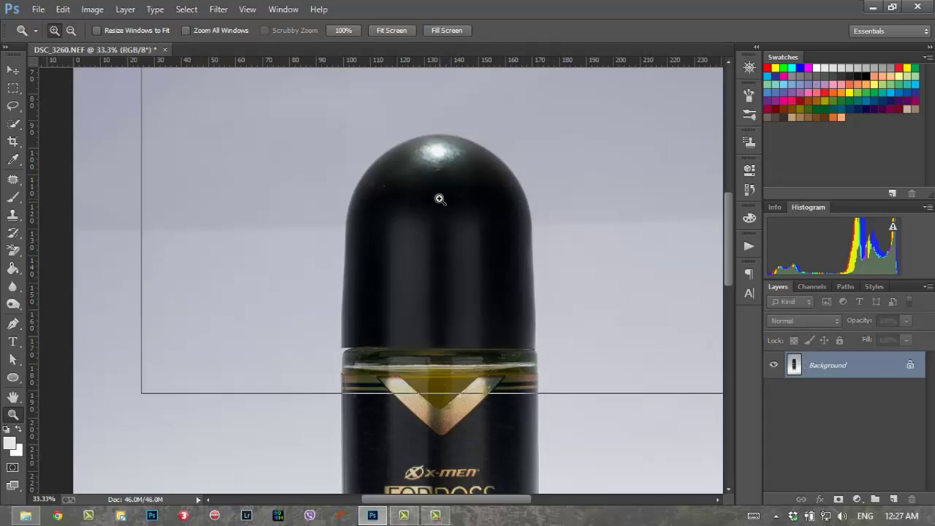
Zoom in on the cap top and outline its bright highlight with the Patch Tool.
click(438, 198)
scroll(443, 267, up, 3)
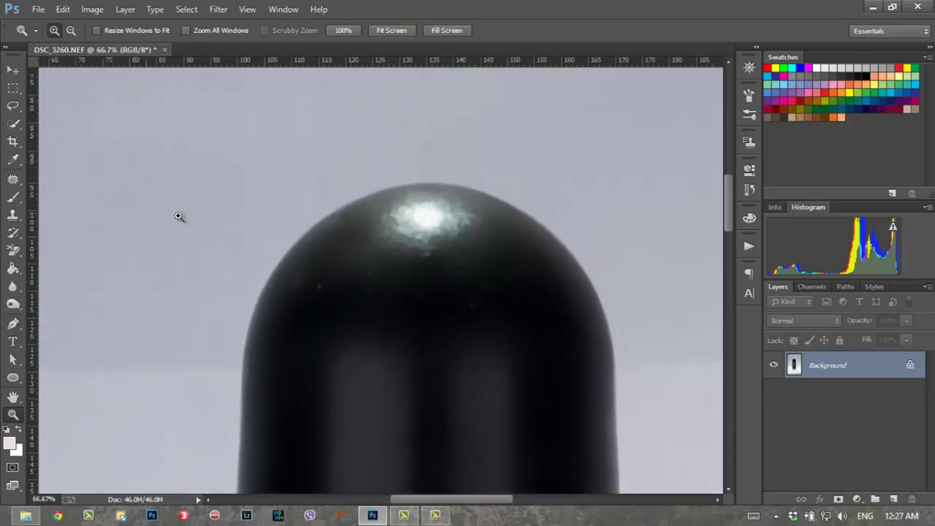
alt+click(412, 236)
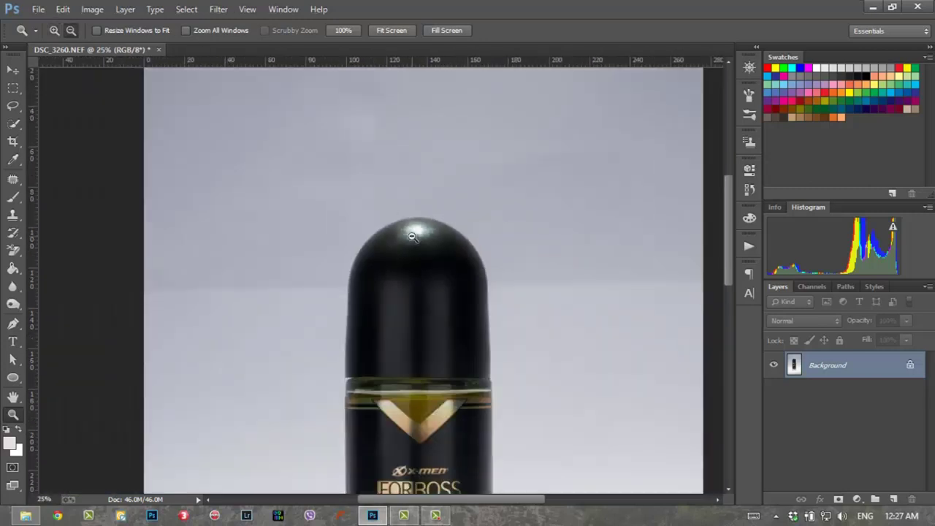
drag(389, 207, 485, 294)
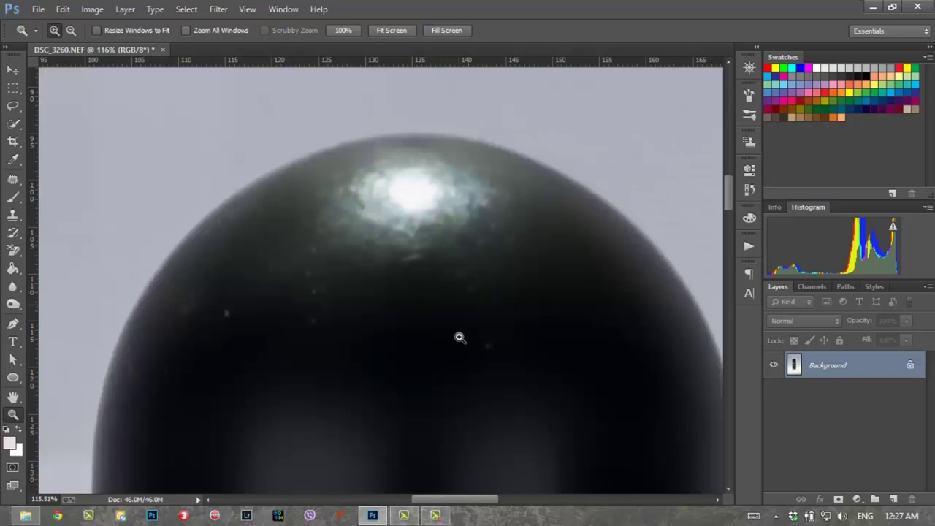
click(12, 179)
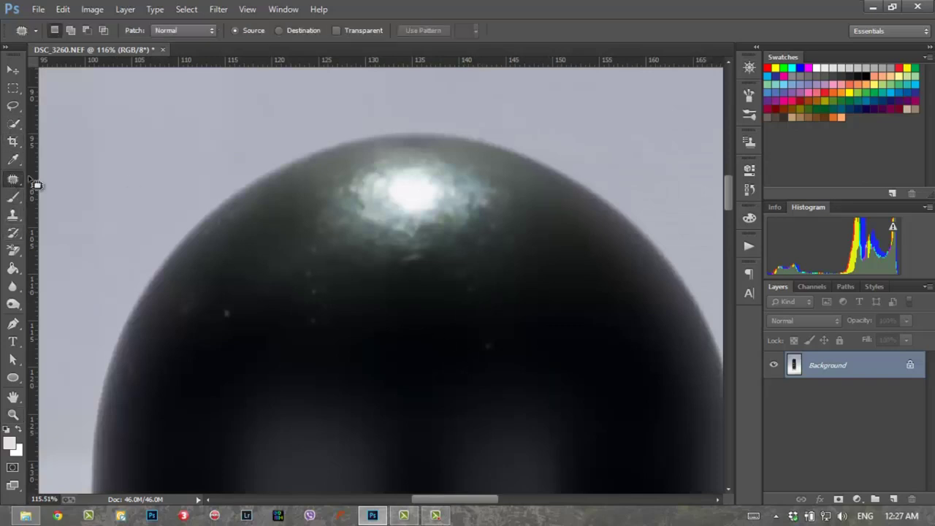
mouse_move(441, 146)
mouse_down()
mouse_move(306, 288)
mouse_move(511, 144)
mouse_up()
drag(555, 329, 563, 236)
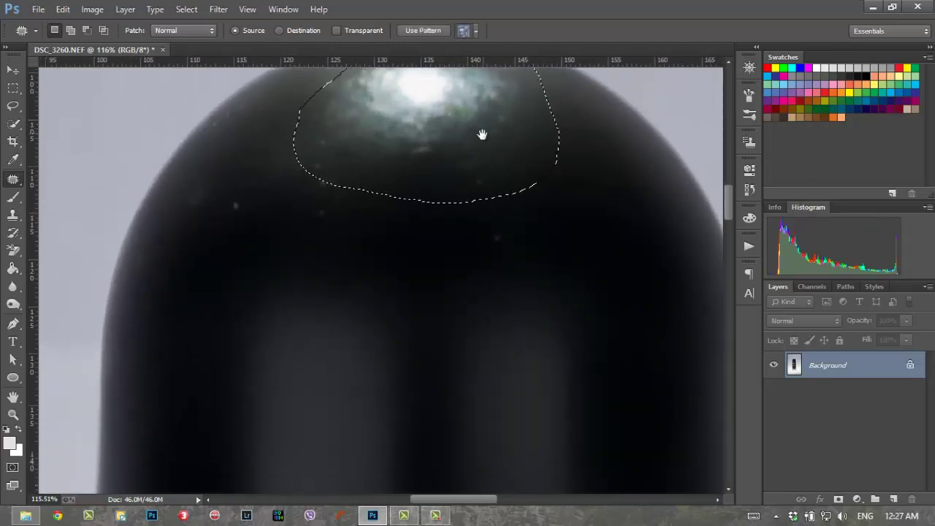
Drag the highlight selection onto the plain grey background to patch it with smooth texture.
key(z)
alt+click(459, 173)
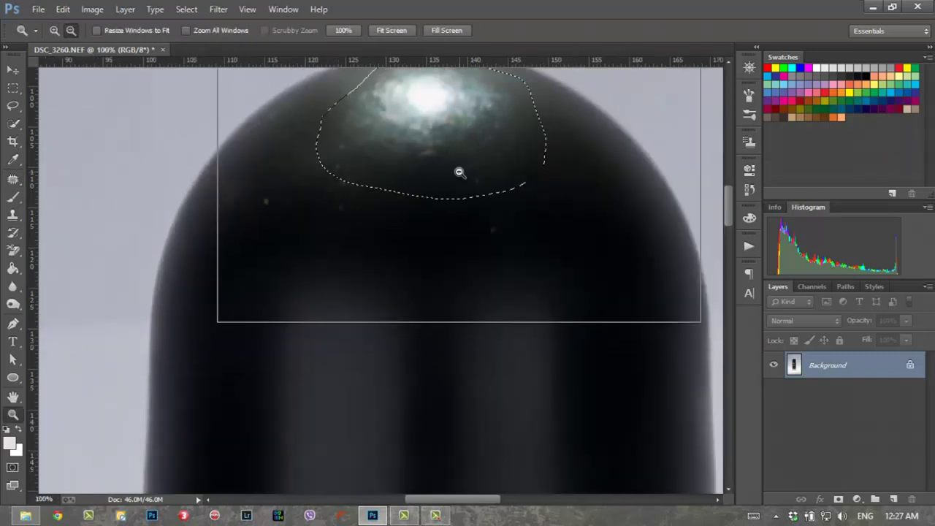
click(12, 179)
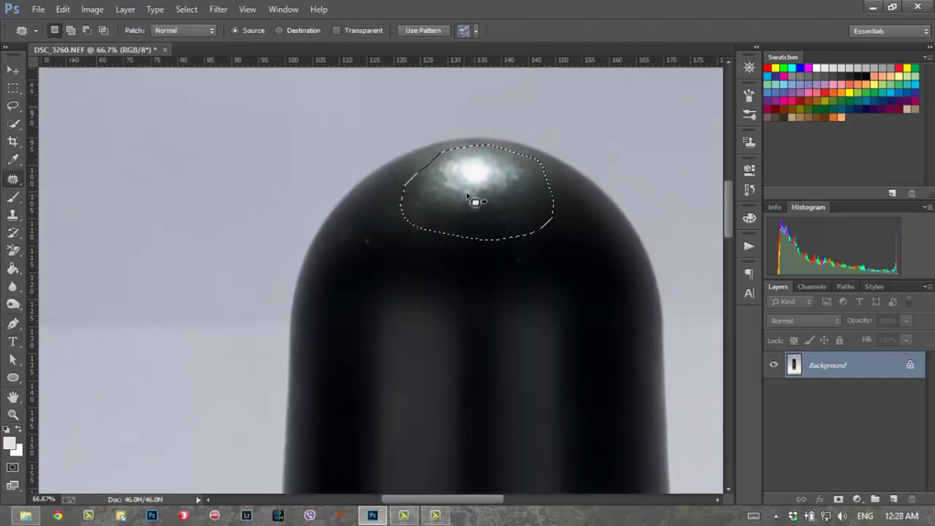
right_click(19, 180)
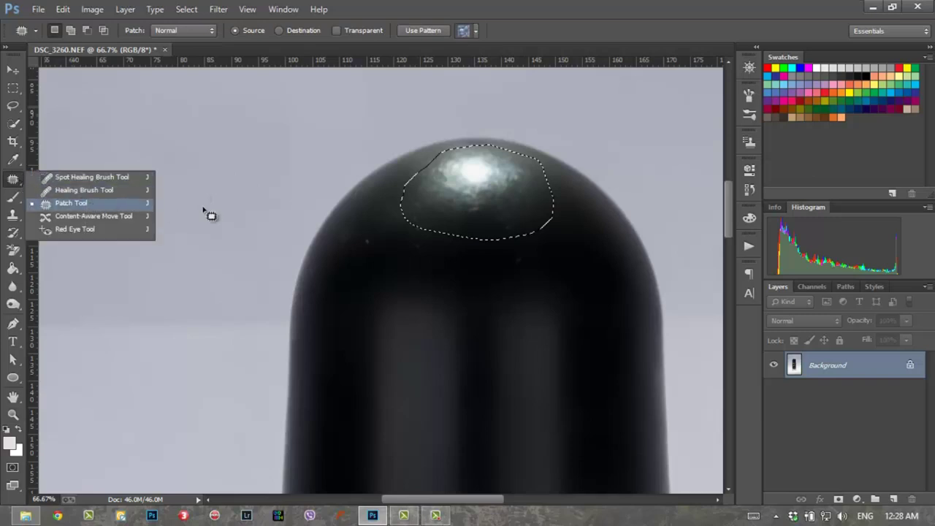
click(460, 204)
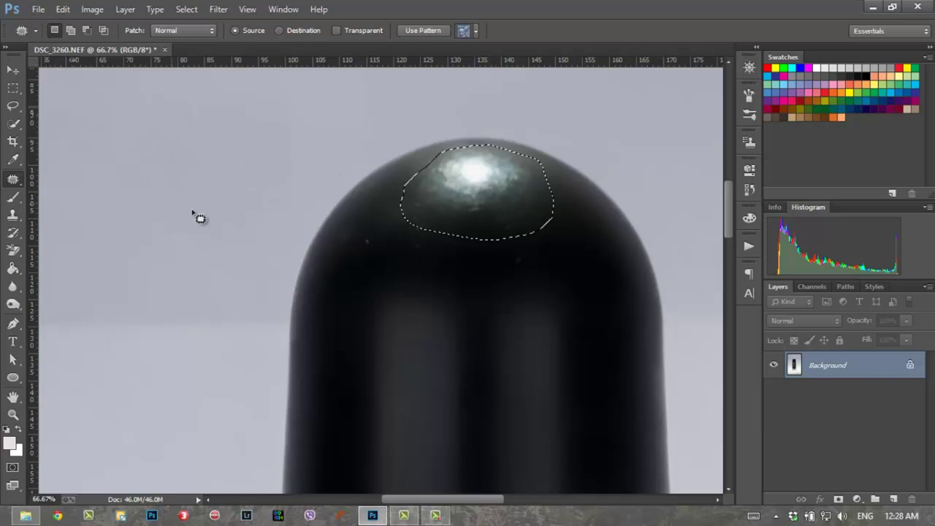
drag(488, 198, 197, 190)
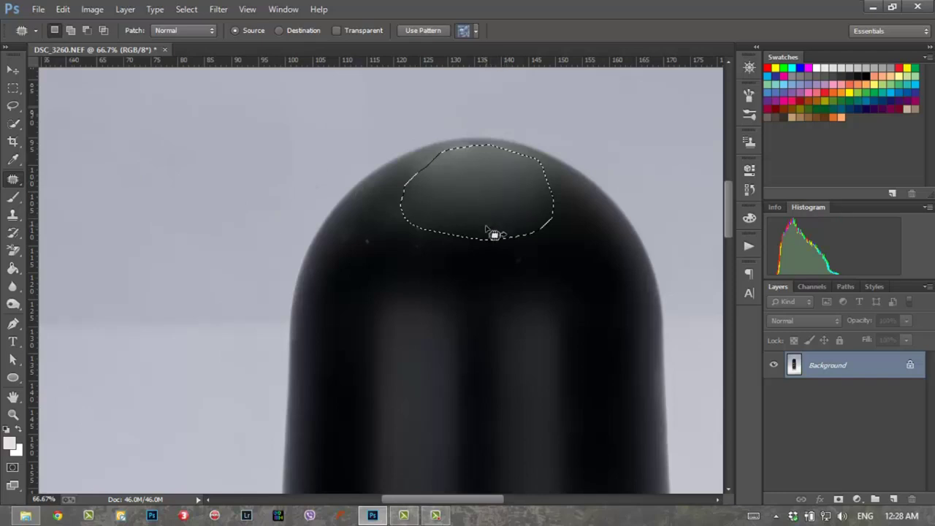
Try a patch fade, then undo and redo the cap-top patch from the background.
key(ctrl+shift+f)
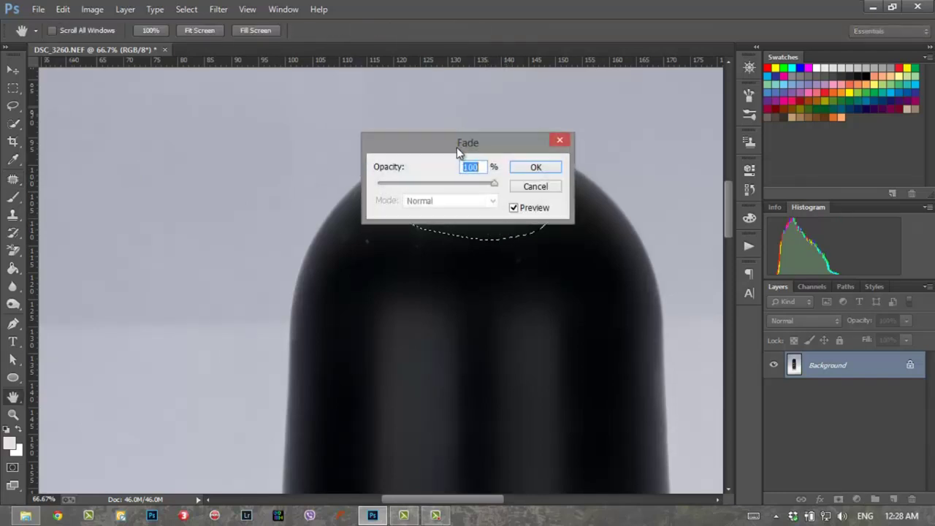
drag(457, 147, 399, 292)
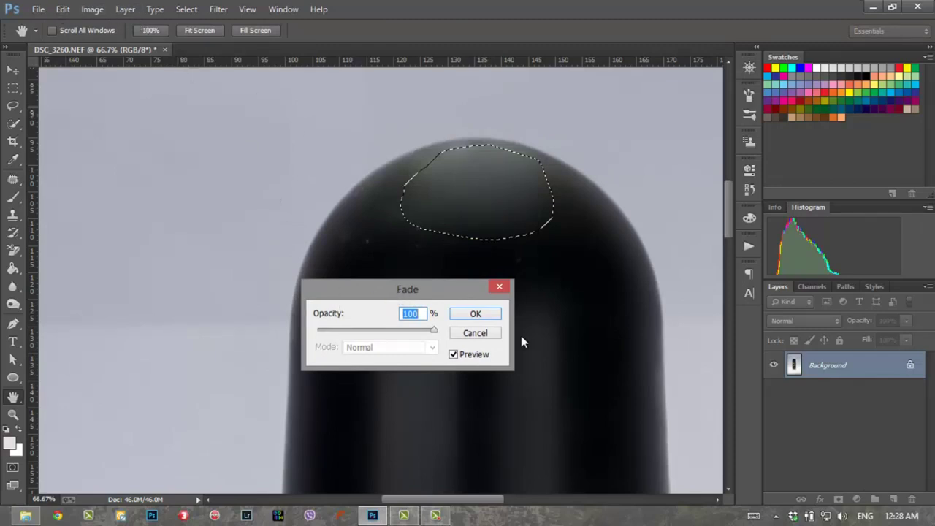
click(475, 333)
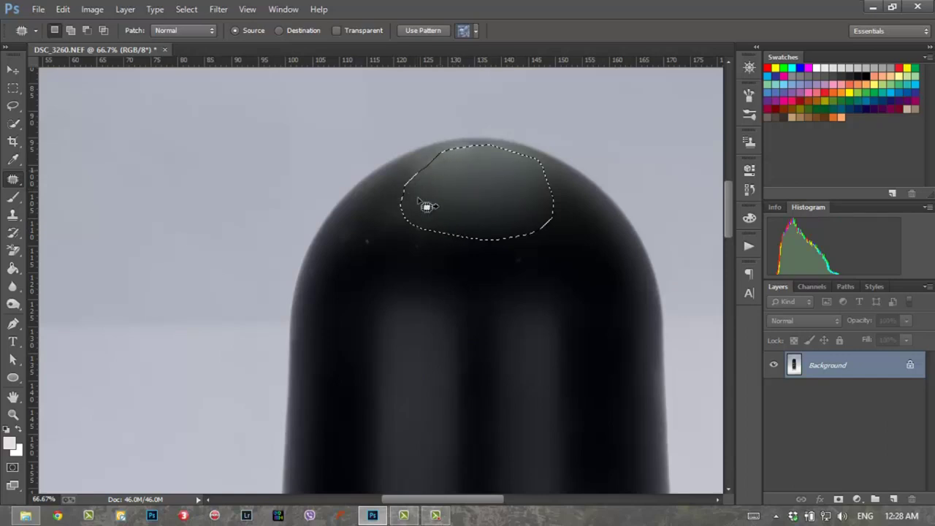
key(ctrl+d)
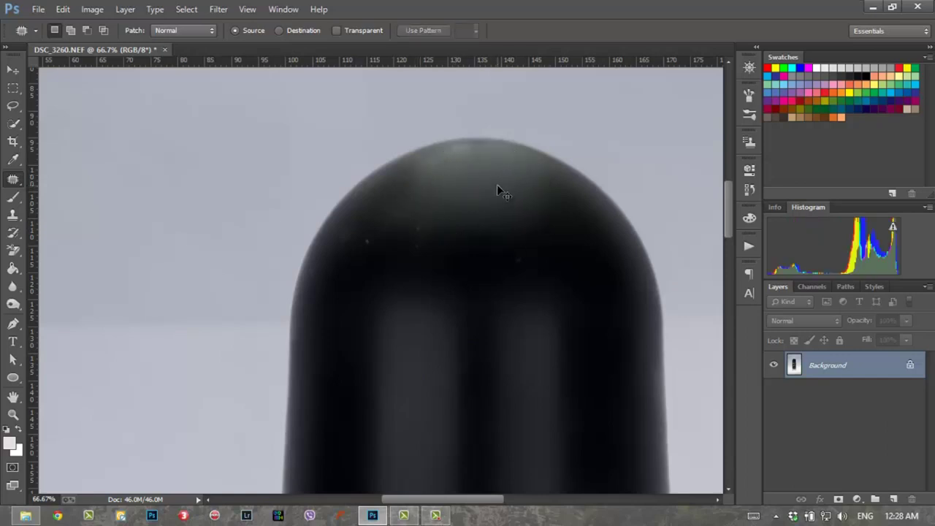
key(ctrl+alt+z)
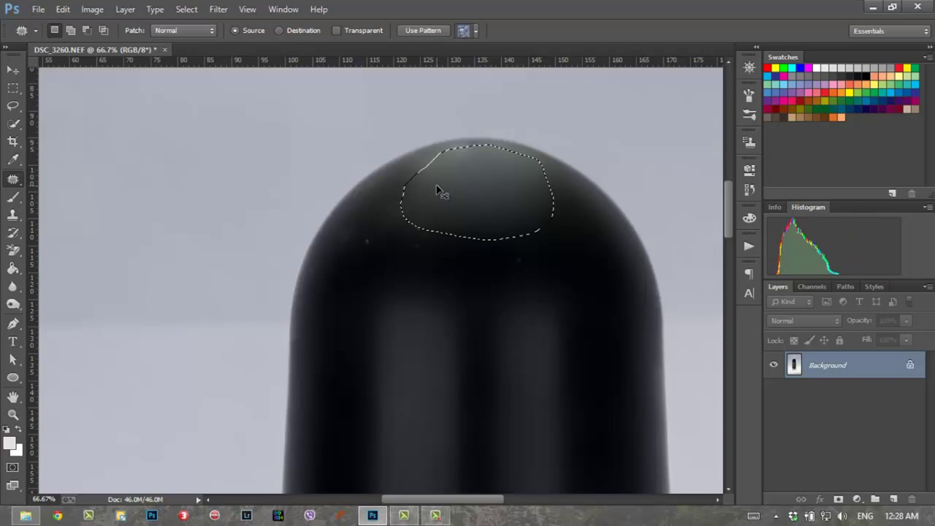
key(ctrl+alt+z)
drag(474, 190, 205, 186)
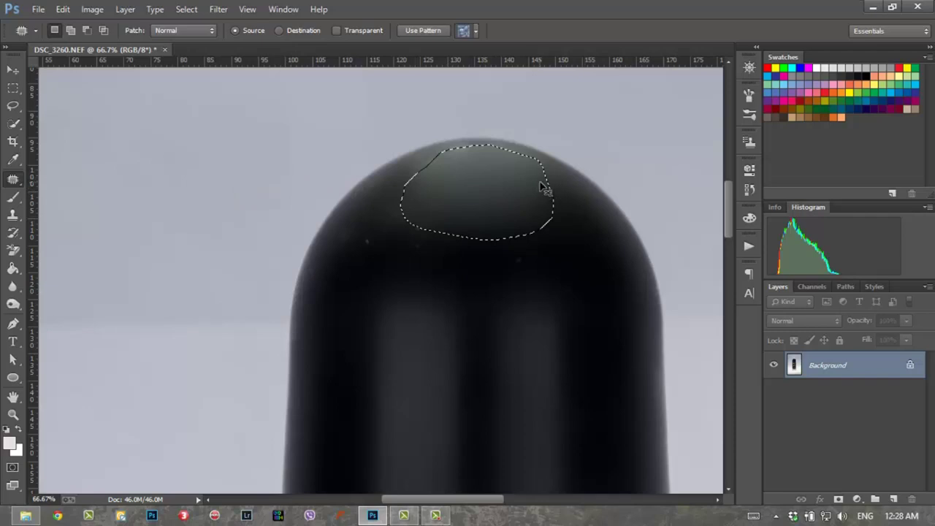
Fade the cap-top patch to about 54% opacity and deselect.
key(ctrl+shift+f)
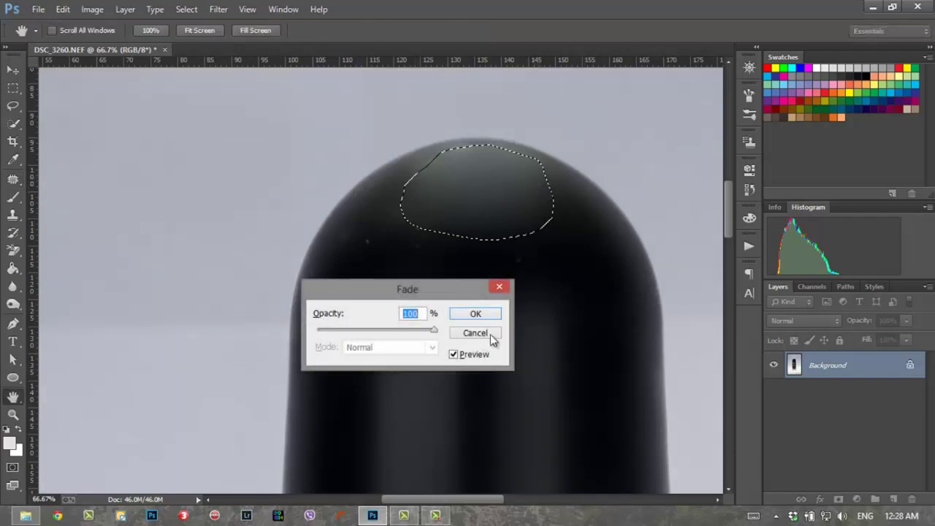
click(492, 334)
click(63, 9)
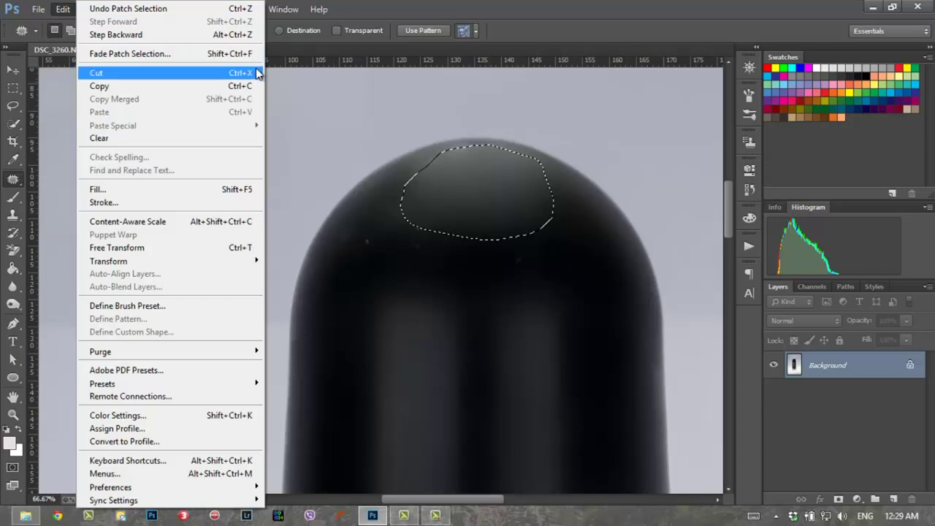
click(576, 35)
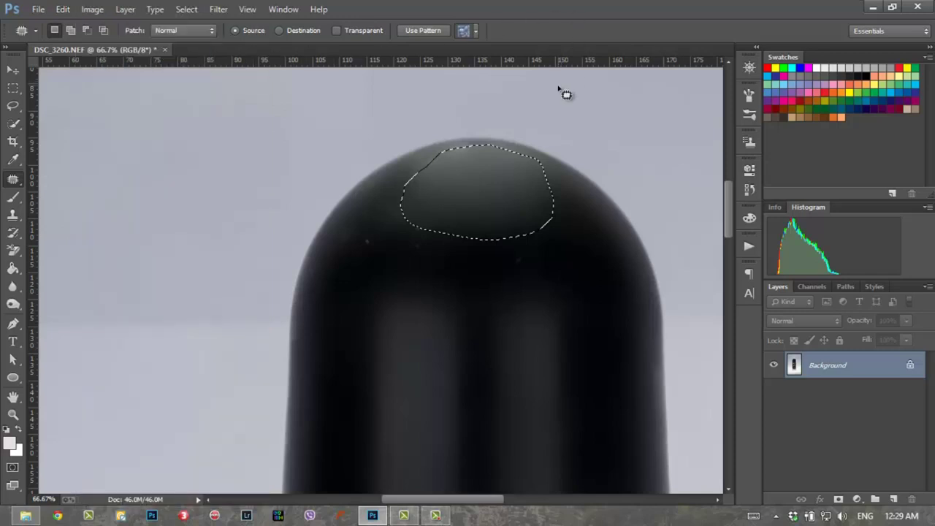
key(ctrl+shift+f)
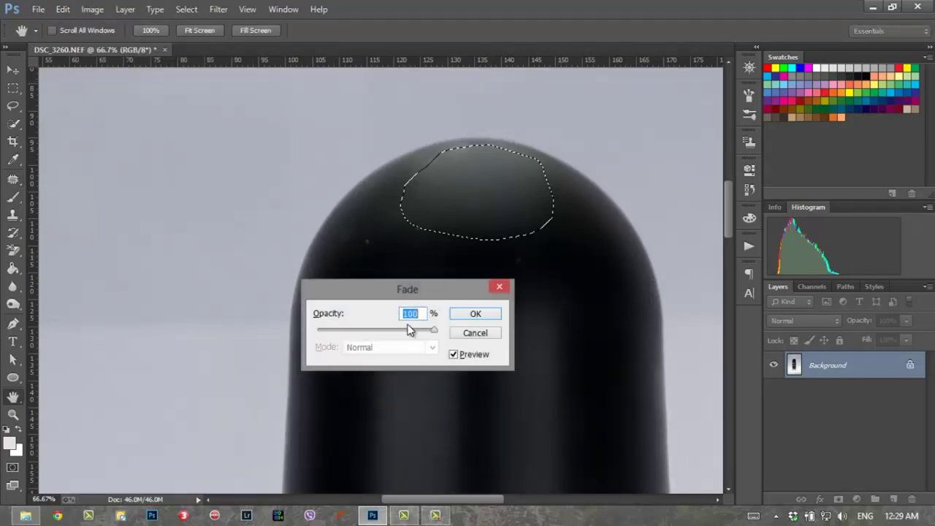
drag(408, 334, 381, 332)
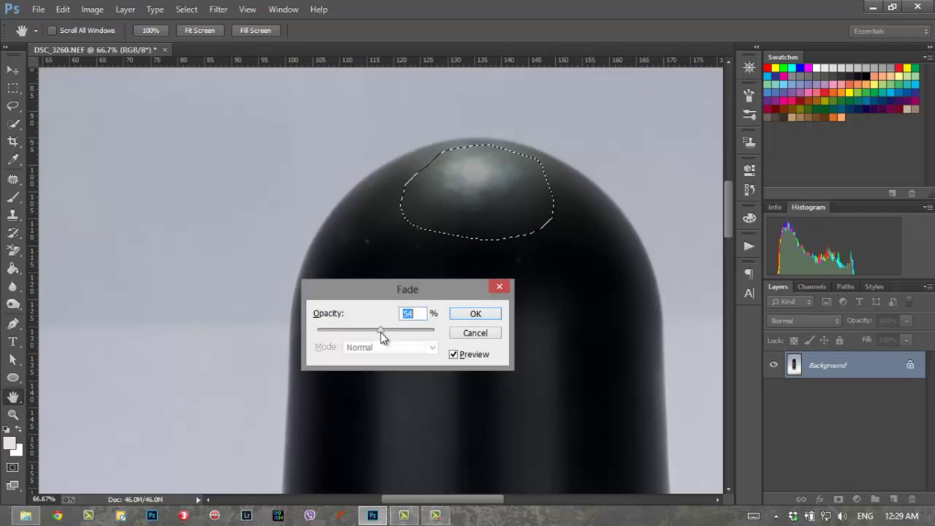
click(471, 316)
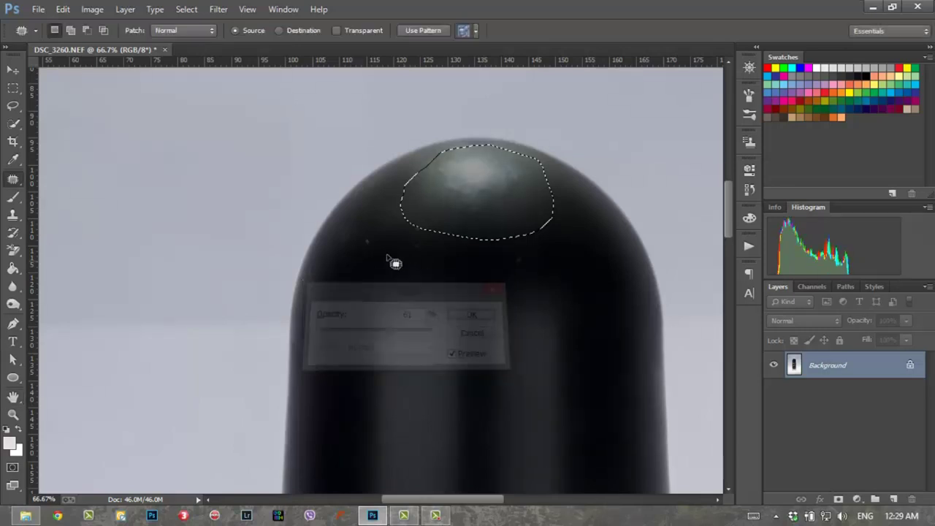
key(ctrl+d)
Zoom in closely on the bottle's base band.
key(z)
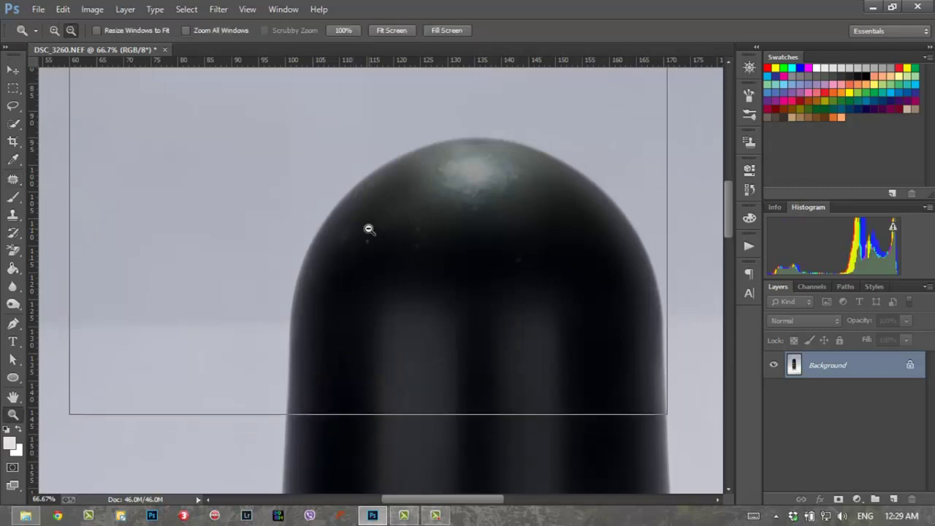
alt+click(368, 226)
alt+click(384, 403)
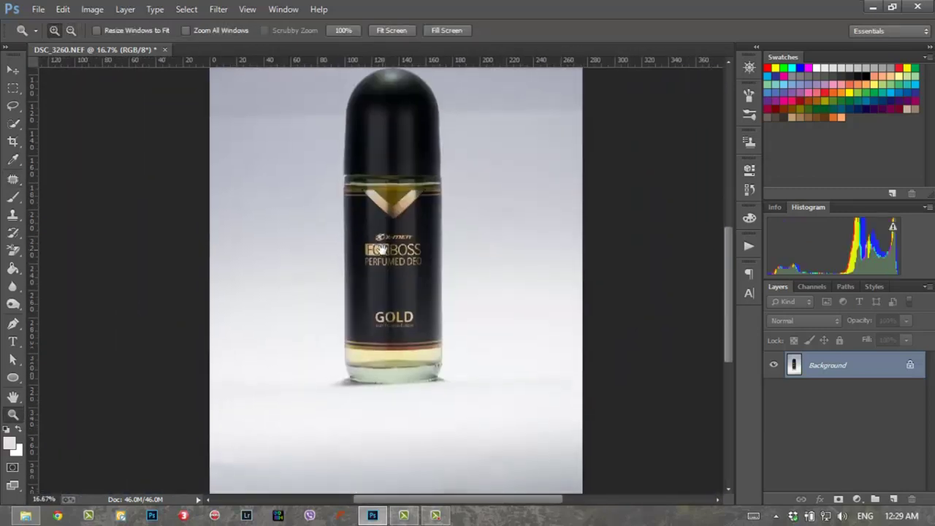
click(397, 407)
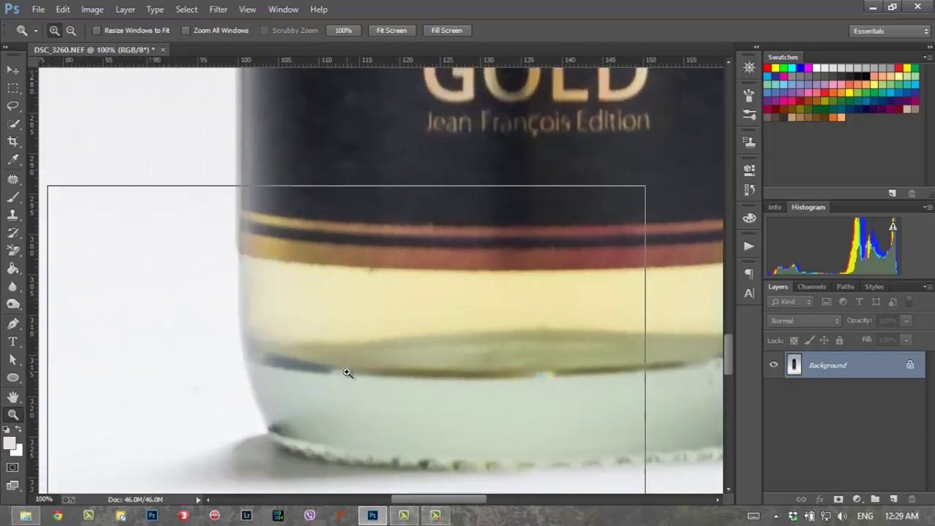
drag(47, 184, 646, 494)
Patch the blemish at the liquid's lower edge and the dark spots near the bowl edge.
click(12, 179)
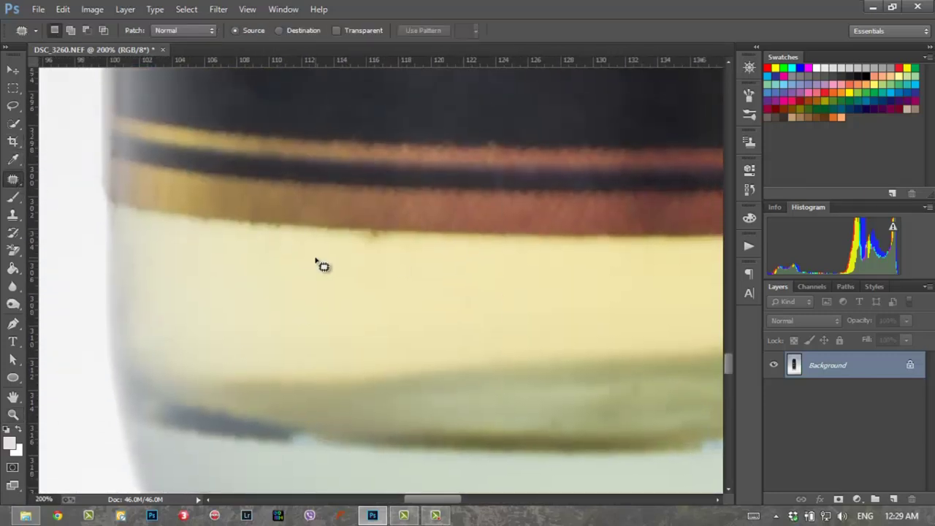
mouse_move(543, 319)
mouse_down()
mouse_move(518, 267)
mouse_move(478, 261)
mouse_up()
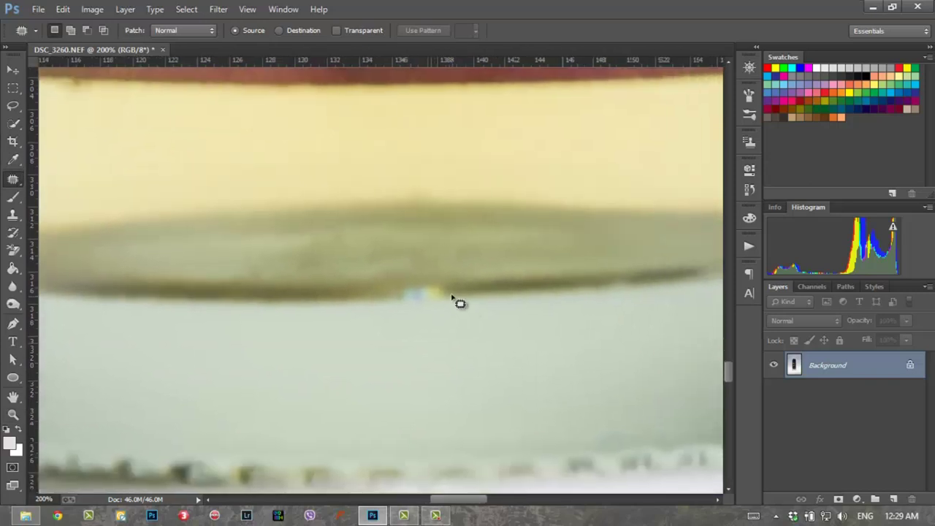
drag(411, 284, 504, 298)
scroll(520, 323, right, 5)
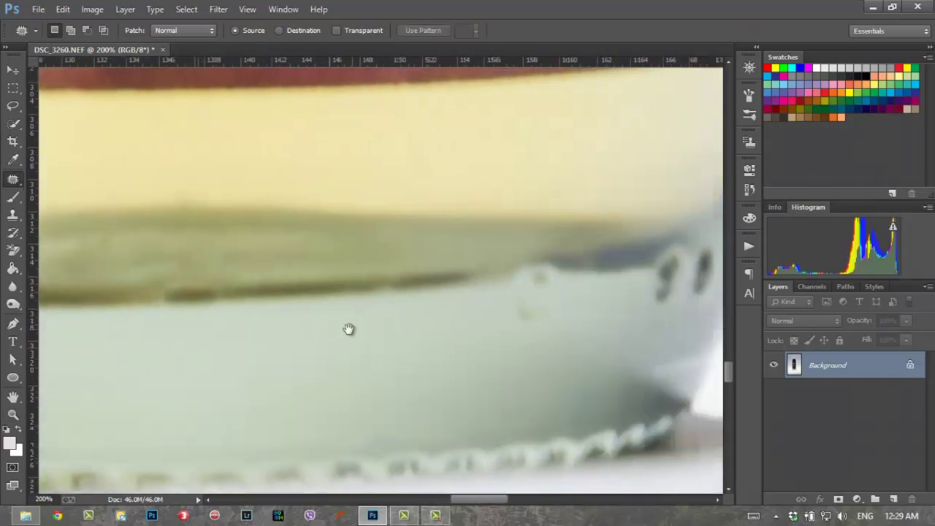
scroll(349, 329, right, 2)
mouse_move(537, 247)
mouse_down()
mouse_move(484, 276)
mouse_move(576, 271)
mouse_move(559, 260)
mouse_move(367, 331)
mouse_up()
mouse_move(409, 267)
mouse_down()
mouse_move(417, 313)
mouse_move(355, 330)
mouse_up()
Patch the dark spot beside the bottle edge and clear the selection.
mouse_move(482, 245)
mouse_down()
mouse_move(433, 271)
mouse_move(495, 256)
mouse_move(482, 263)
mouse_move(392, 271)
mouse_move(532, 246)
mouse_up()
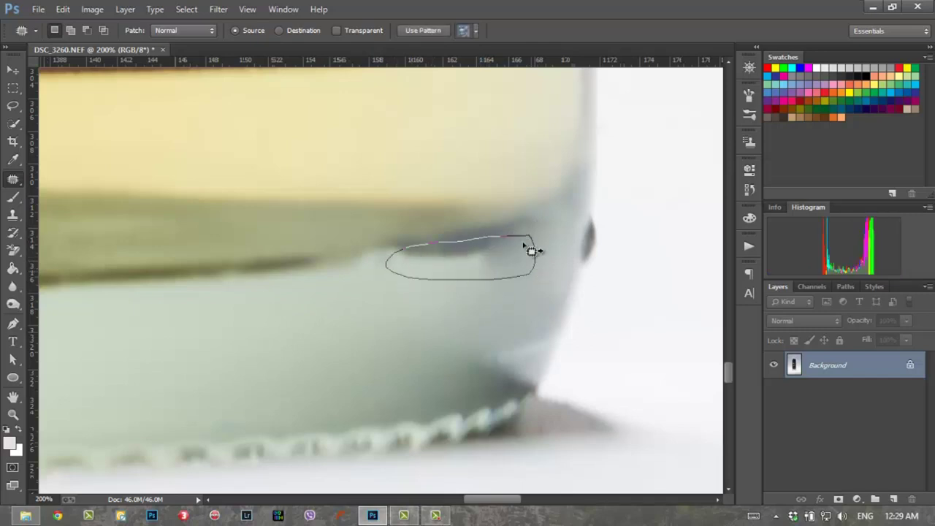
click(460, 268)
drag(600, 212, 581, 313)
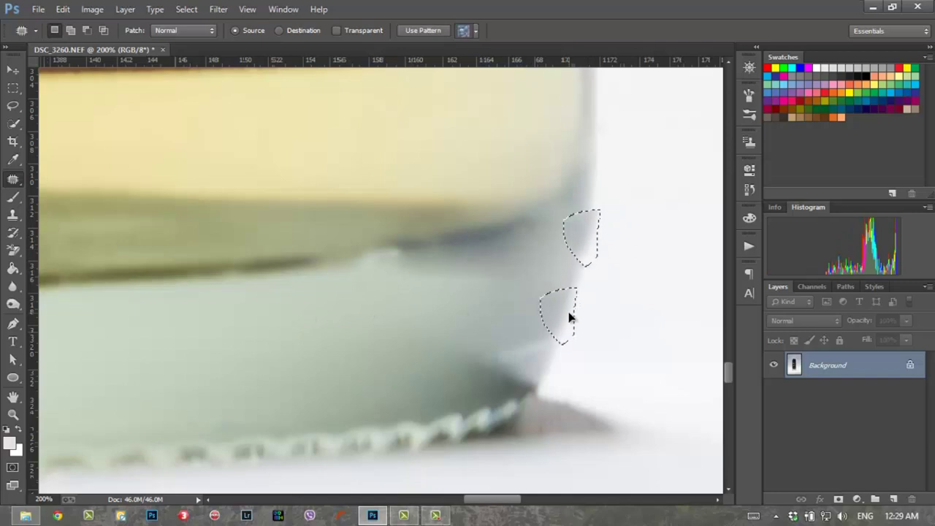
click(460, 320)
Pan and scroll the view back to the yellow band near the base.
drag(305, 323, 490, 358)
drag(61, 292, 441, 358)
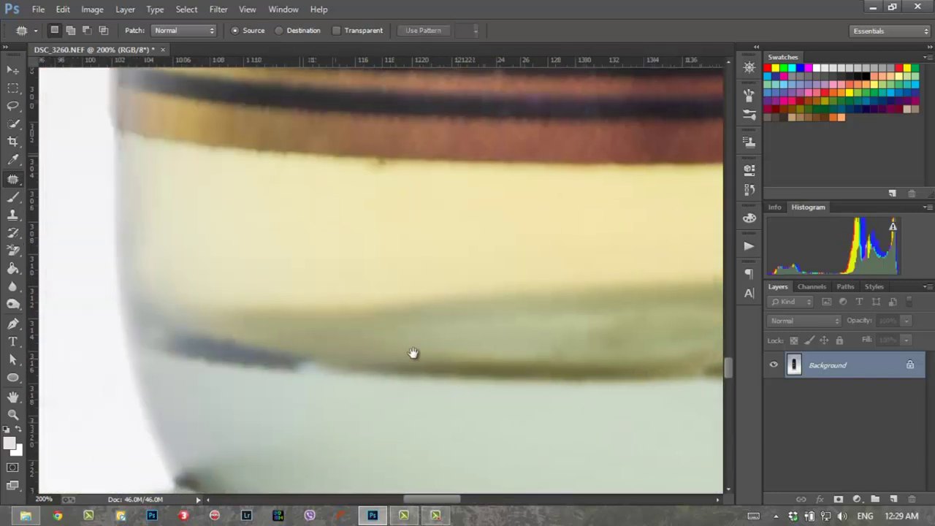
scroll(459, 220, up, 2)
scroll(458, 198, up, 5)
scroll(459, 190, up, 5)
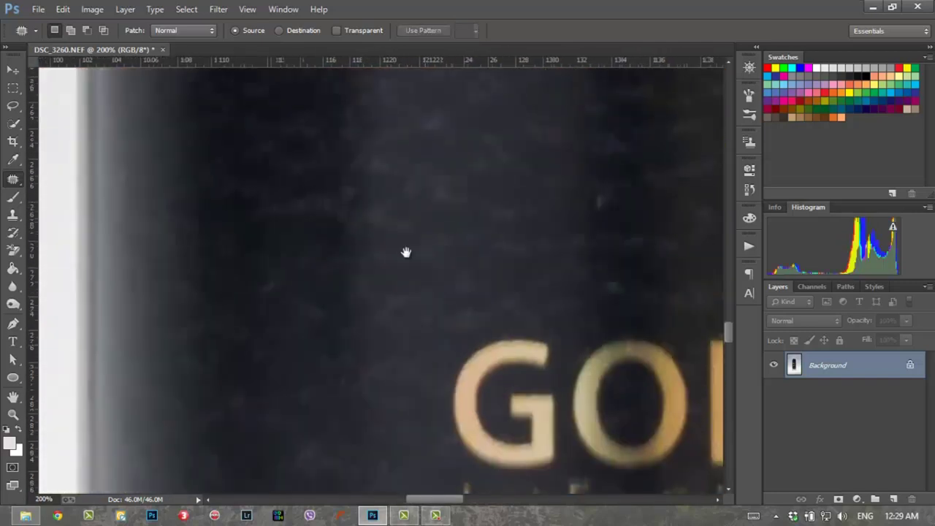
scroll(424, 334, up, 5)
scroll(406, 375, up, 5)
scroll(460, 160, up, 5)
scroll(438, 227, up, 5)
scroll(409, 256, up, 3)
scroll(312, 375, down, 2)
scroll(313, 375, left, 3)
Patch the first white flecks on the pale V-shaped band.
mouse_move(254, 214)
mouse_down()
mouse_move(246, 212)
mouse_move(296, 235)
mouse_up()
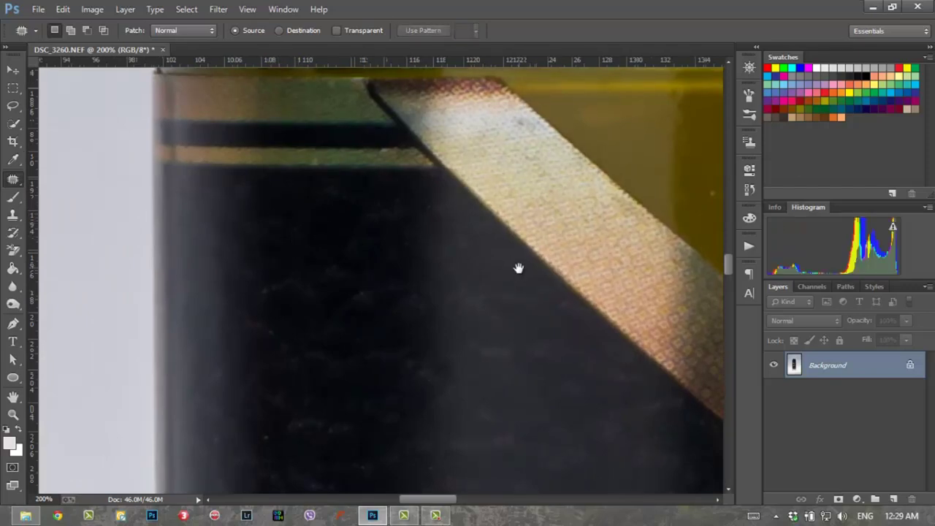
scroll(309, 357, right, 3)
scroll(426, 322, right, 5)
scroll(461, 352, right, 2)
mouse_move(461, 352)
mouse_down()
mouse_move(432, 311)
mouse_move(423, 353)
mouse_move(503, 309)
mouse_up()
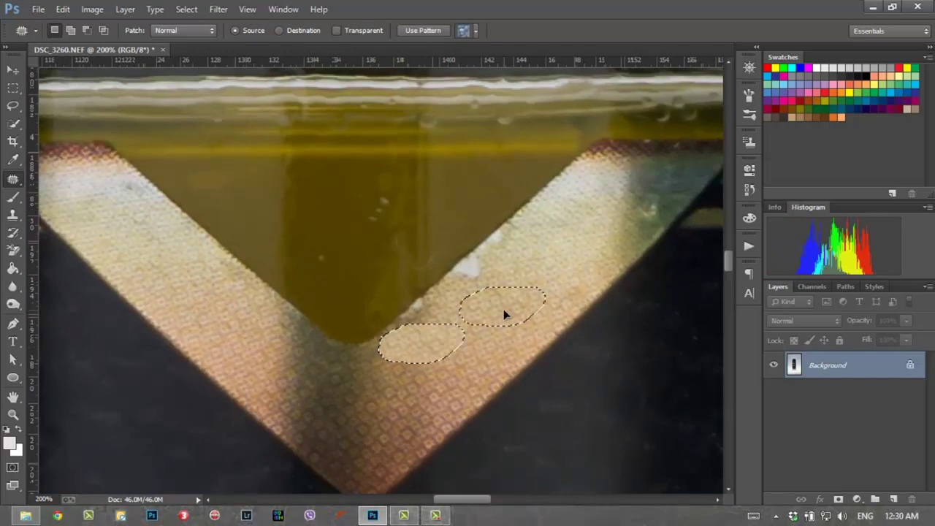
key(ctrl+d)
Patch the remaining flecks on the V band, deselecting after each.
mouse_move(465, 241)
mouse_down()
mouse_move(451, 283)
mouse_move(507, 236)
mouse_up()
drag(480, 273, 543, 206)
key(ctrl+d)
mouse_move(647, 198)
mouse_down()
mouse_move(658, 208)
mouse_move(559, 267)
mouse_up()
key(ctrl+d)
mouse_move(407, 288)
mouse_down()
mouse_move(431, 293)
mouse_move(424, 286)
mouse_up()
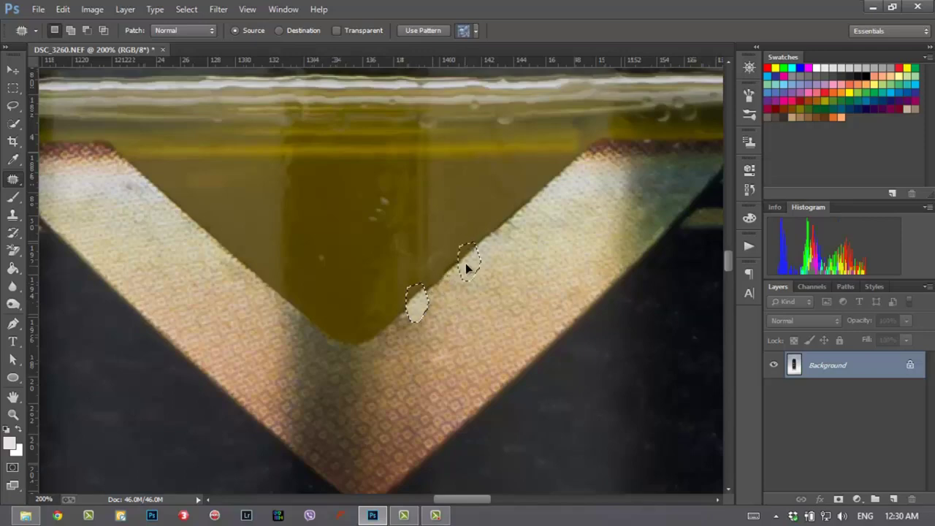
key(ctrl+d)
key(z)
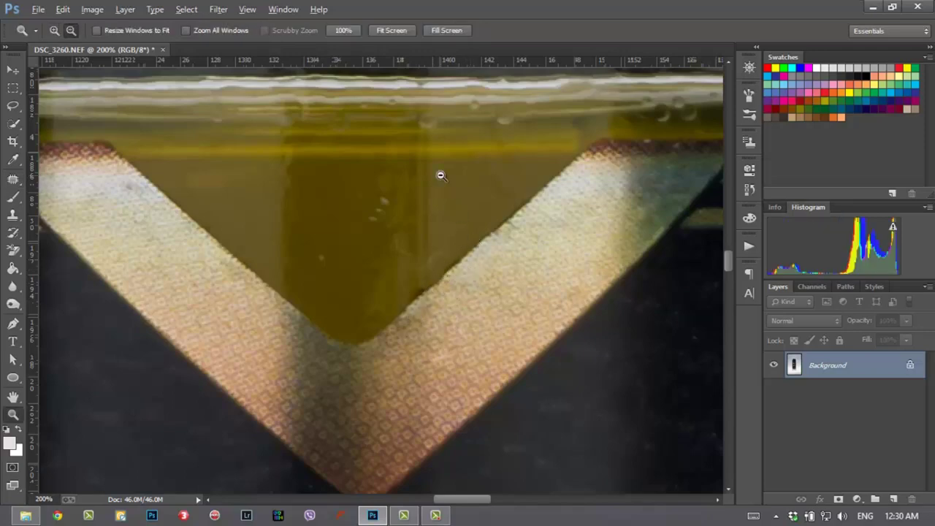
alt+click(441, 175)
alt+click(440, 176)
alt+click(441, 175)
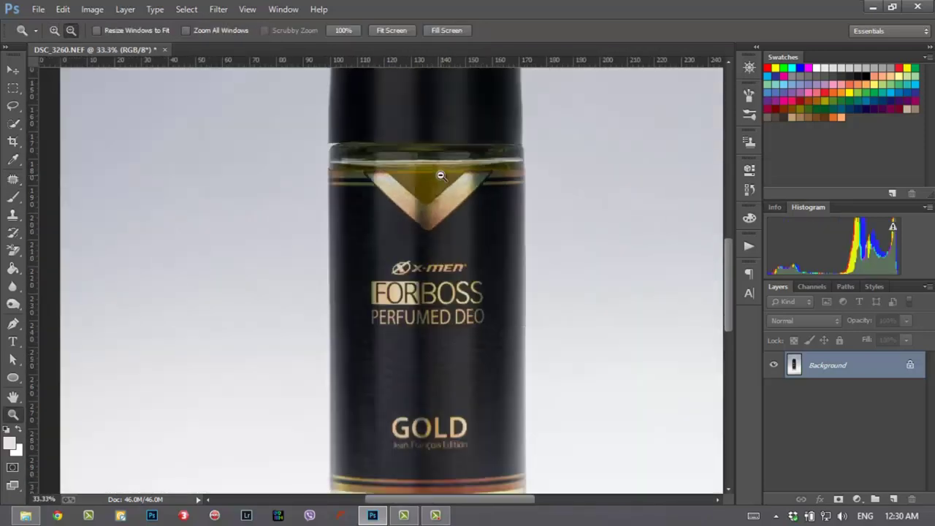
drag(339, 178, 338, 303)
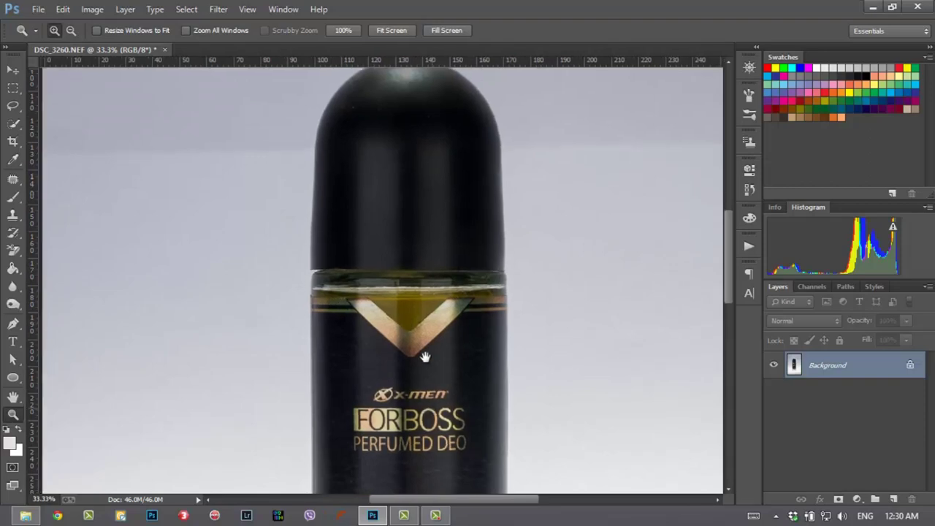
drag(432, 382, 399, 278)
alt+click(412, 282)
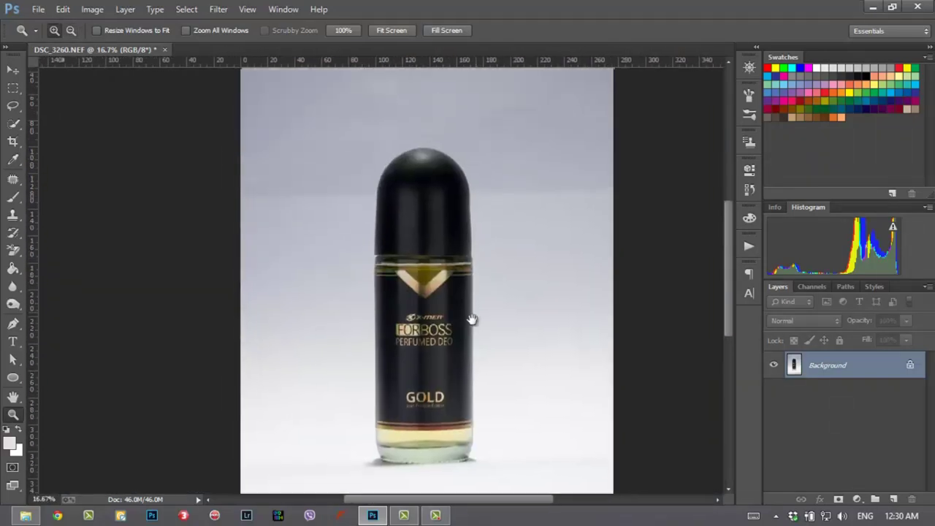
drag(473, 317, 485, 272)
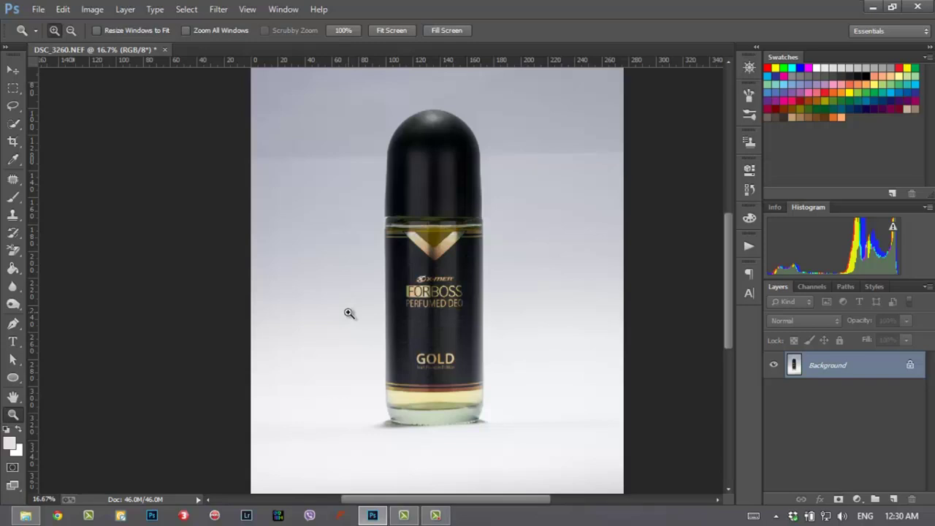
alt+click(330, 319)
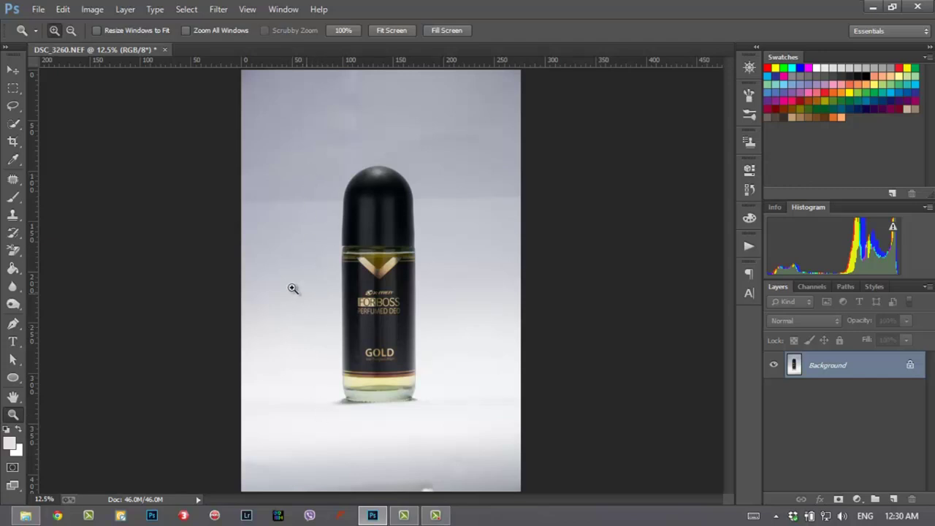
Quick-select the whole bottle from cap to base and zoom in on the label.
click(13, 124)
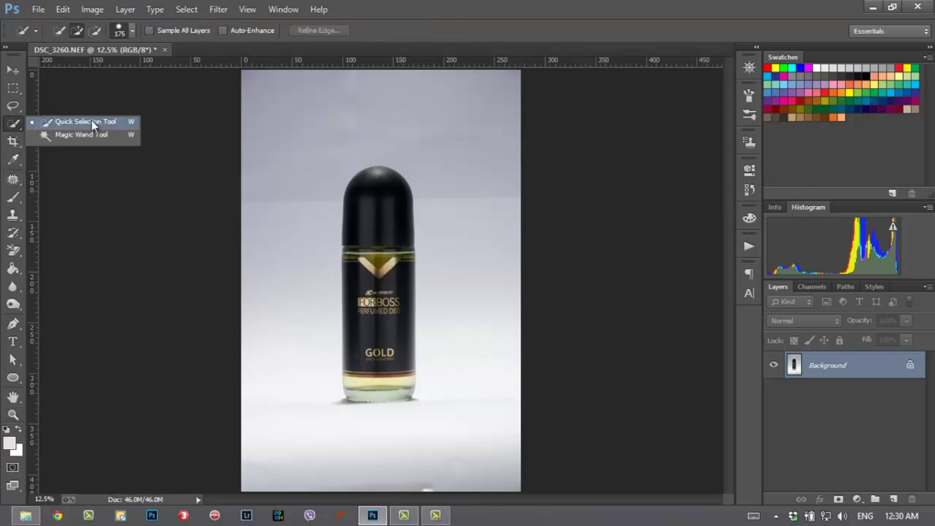
click(92, 122)
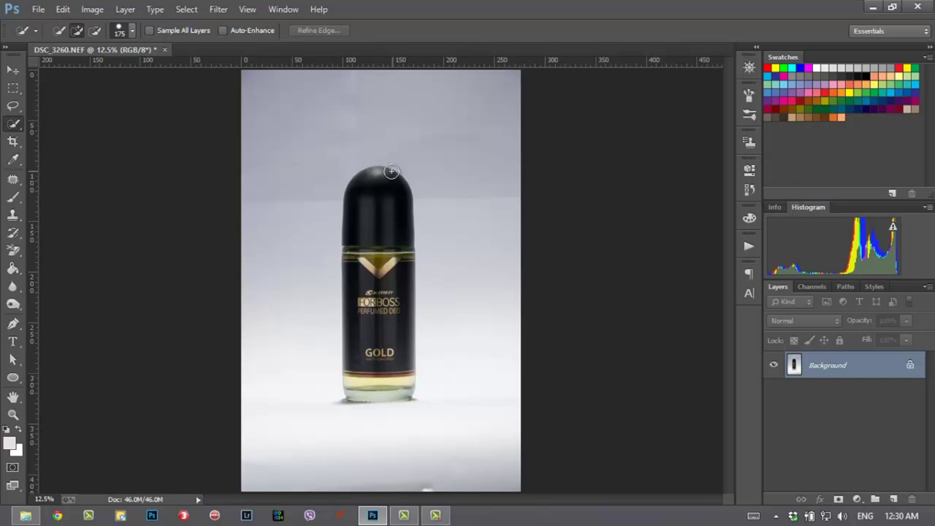
drag(378, 196, 378, 391)
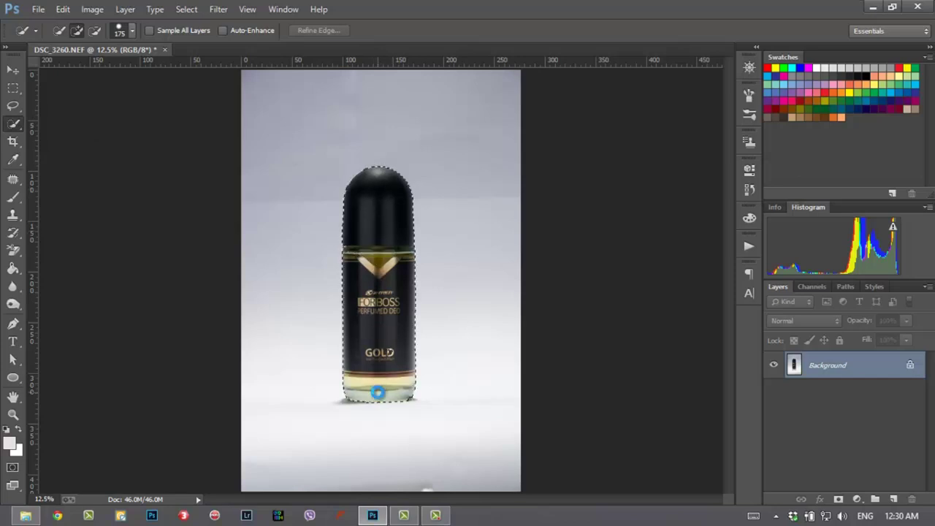
key(z)
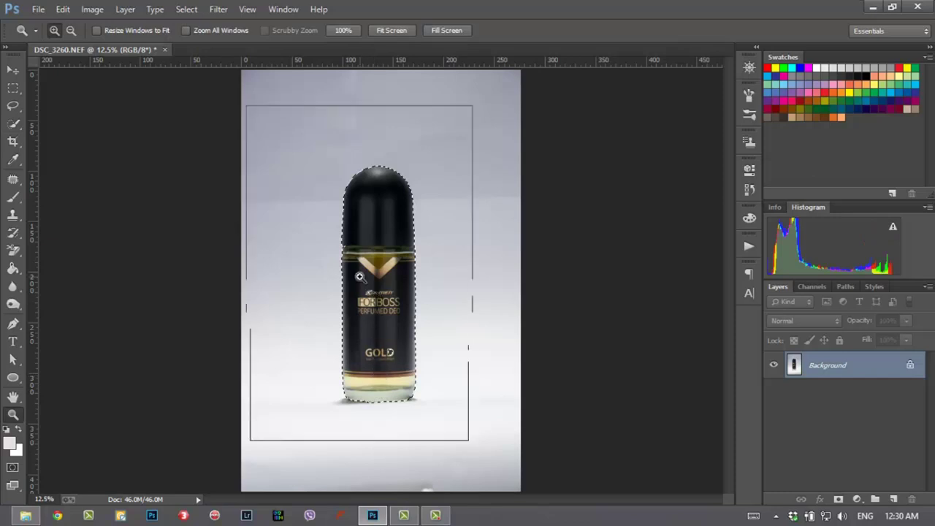
click(360, 276)
click(355, 271)
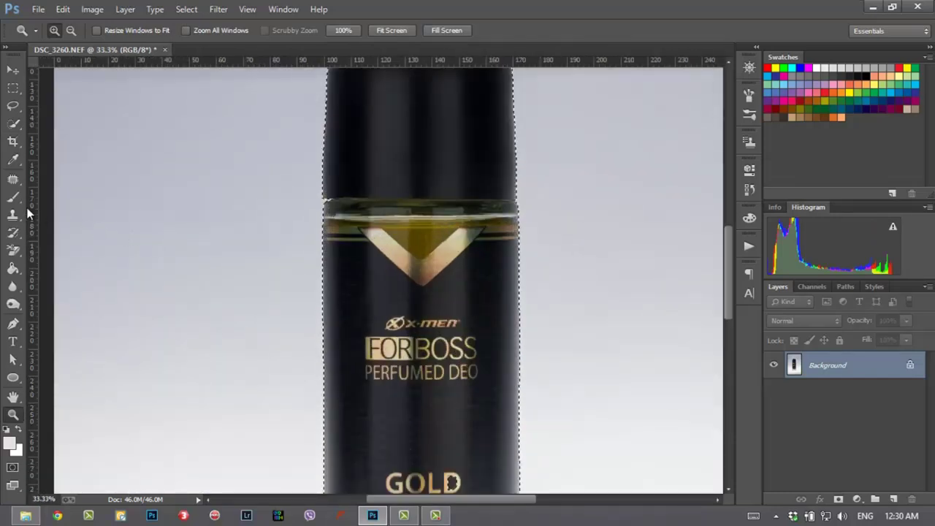
Zoom in on the bottle base and return to the Quick Selection tool.
click(13, 123)
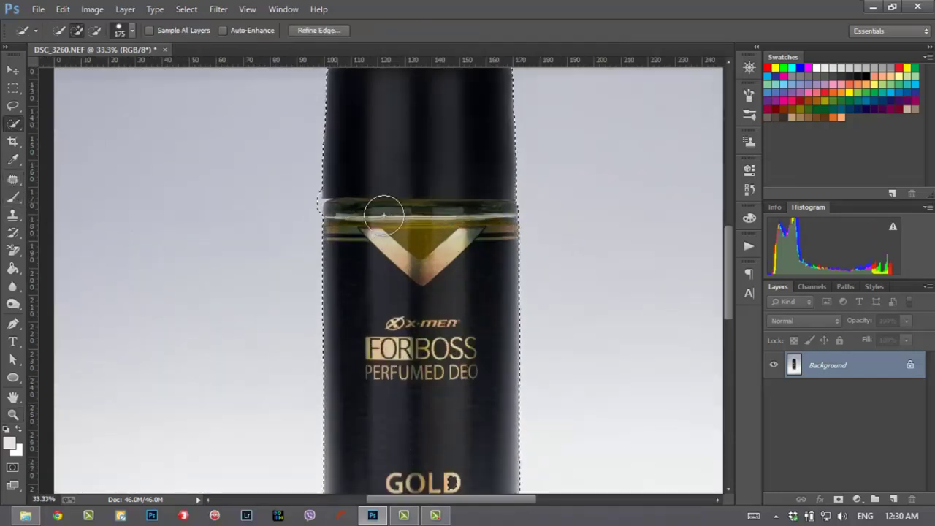
scroll(438, 241, down, 3)
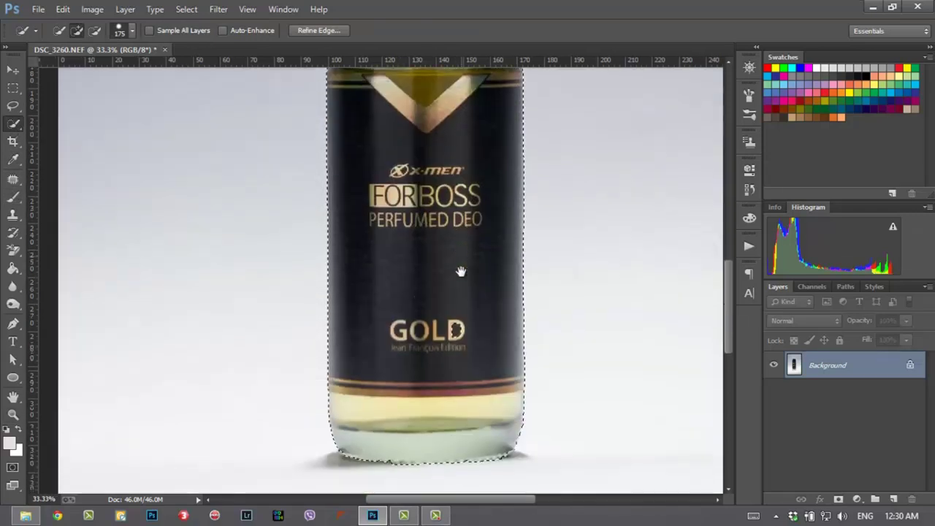
scroll(467, 292, down, 2)
key(z)
click(450, 378)
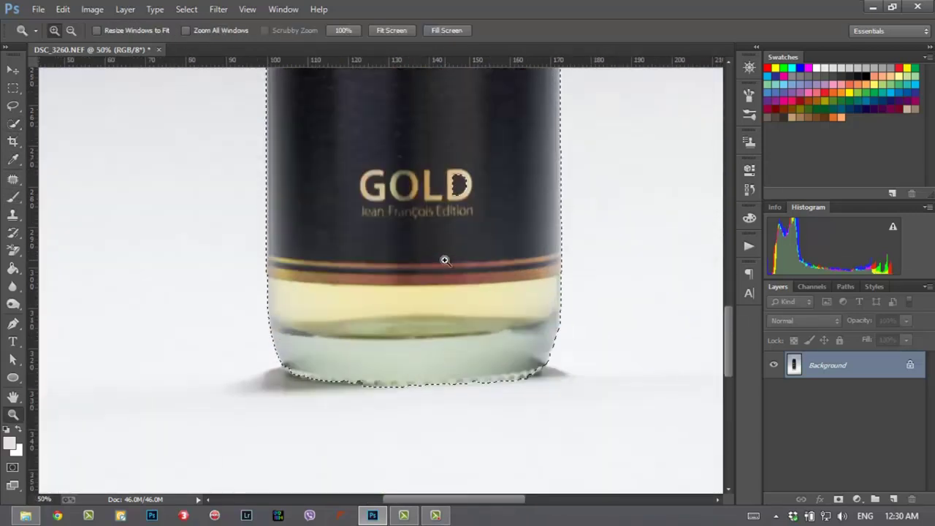
click(12, 124)
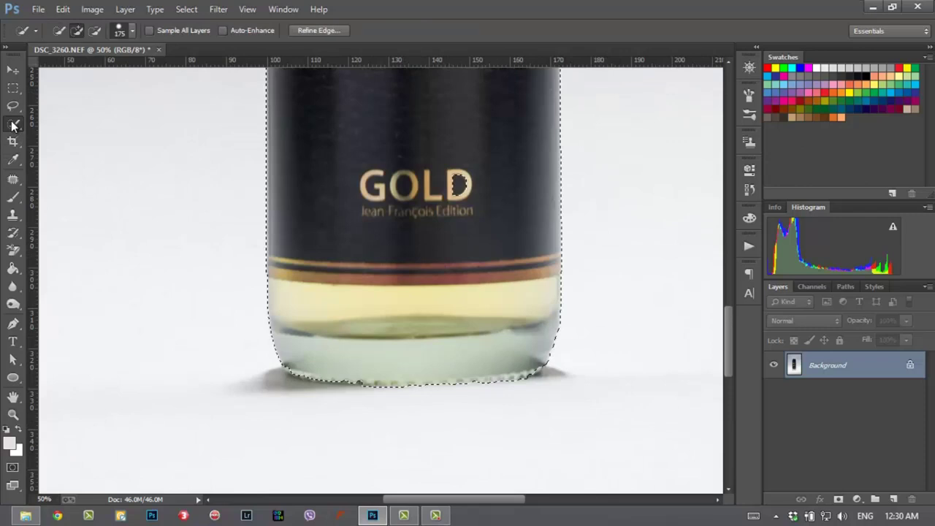
click(85, 121)
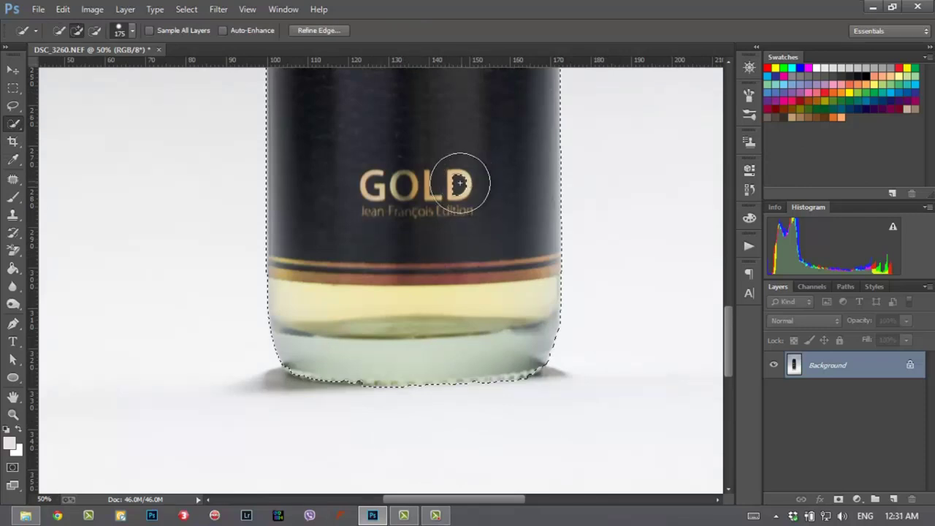
Zoom to 200% and add the bottle's base edge to the selection with a 15 px brush.
key(z)
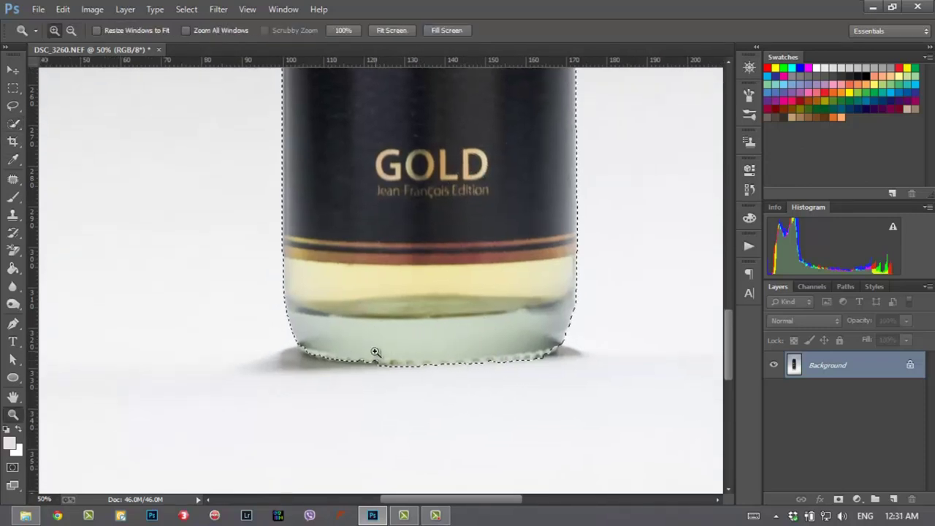
click(370, 359)
click(375, 349)
key(w)
key(bracketleft)
key(bracketleft)
key(bracketleft)
key(bracketleft)
key(bracketleft)
key(bracketleft)
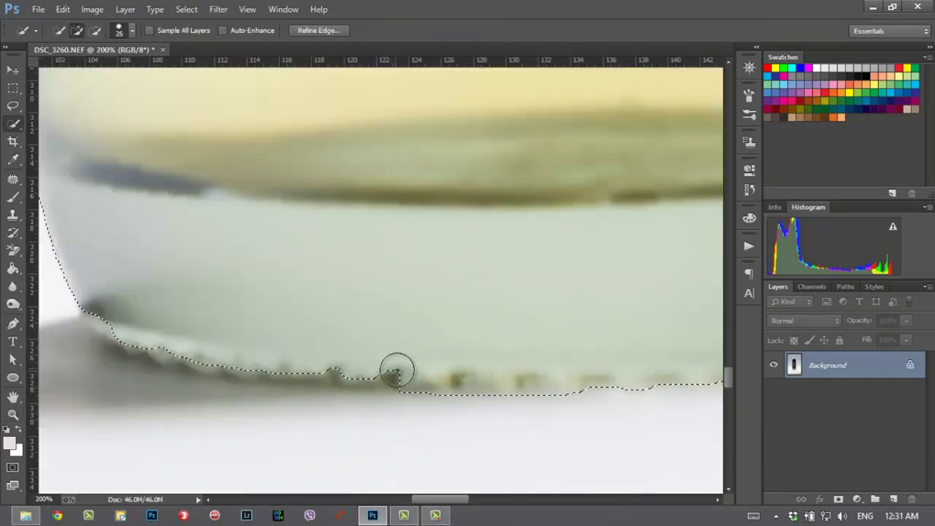
drag(398, 377, 106, 330)
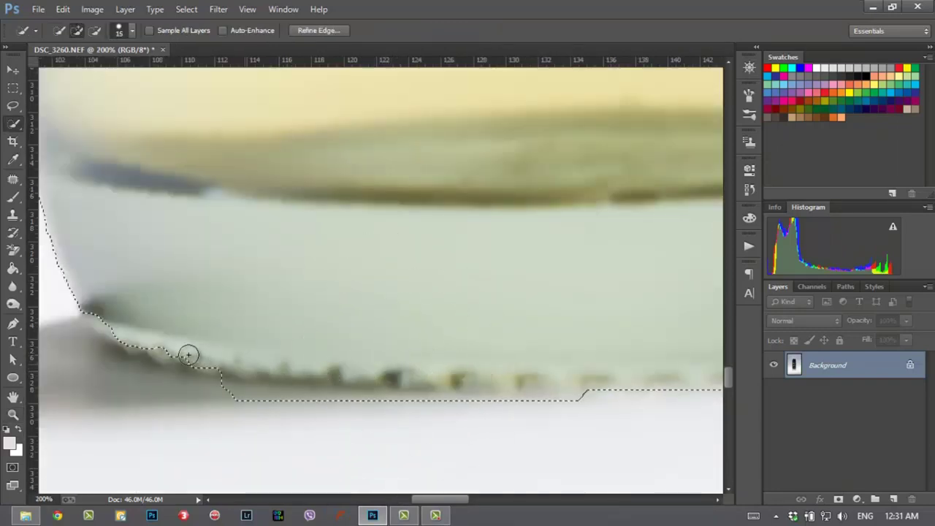
drag(106, 330, 198, 355)
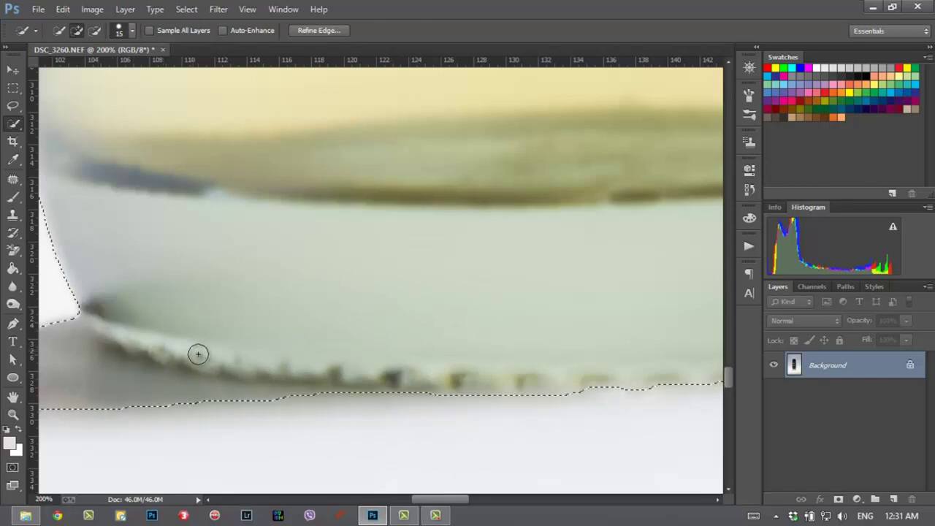
Subtract the cast shadow under the glass rim from the selection, then view the whole bottle.
key(z)
mouse_move(127, 383)
mouse_down()
mouse_move(333, 329)
mouse_move(282, 336)
mouse_move(223, 323)
mouse_up()
key(w)
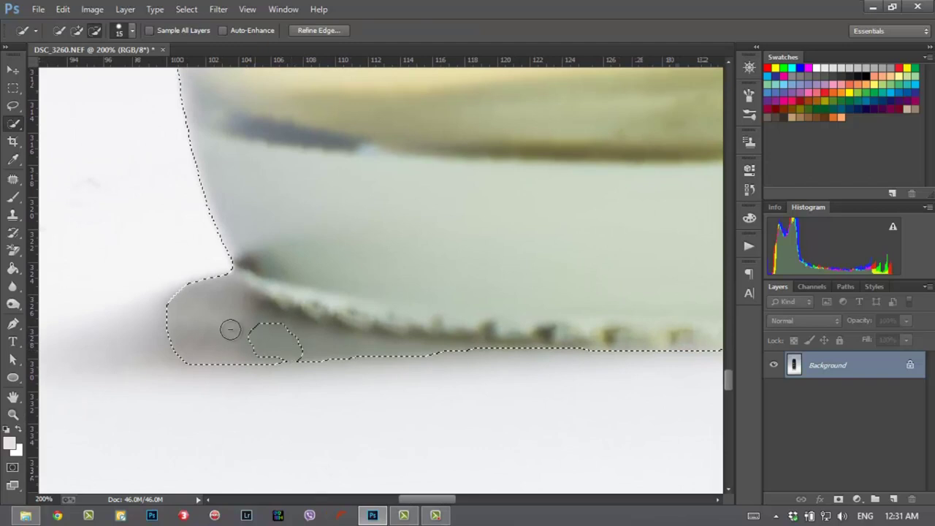
mouse_move(179, 305)
mouse_down()
mouse_move(209, 299)
mouse_move(209, 282)
mouse_move(229, 307)
mouse_up()
mouse_move(348, 359)
mouse_down()
mouse_move(478, 365)
mouse_move(323, 345)
mouse_move(347, 363)
mouse_up()
key(z)
alt+click(395, 300)
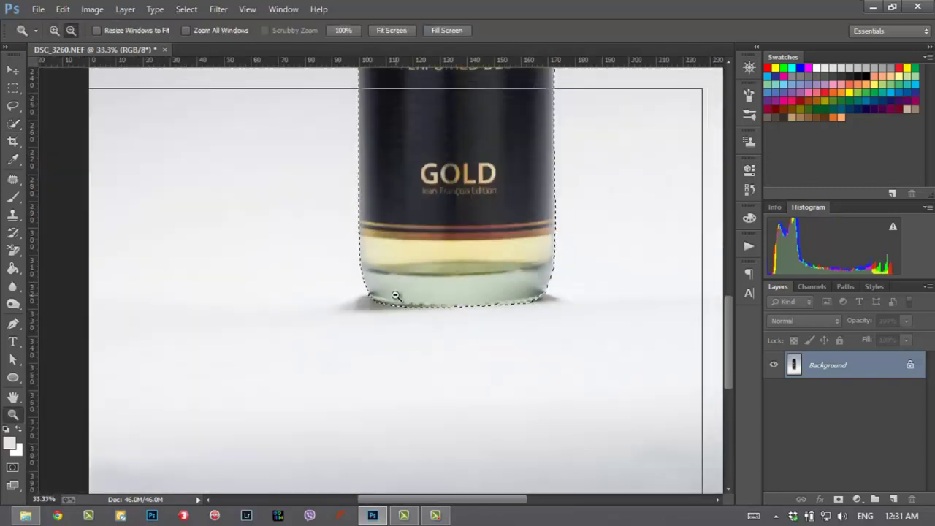
alt+click(395, 296)
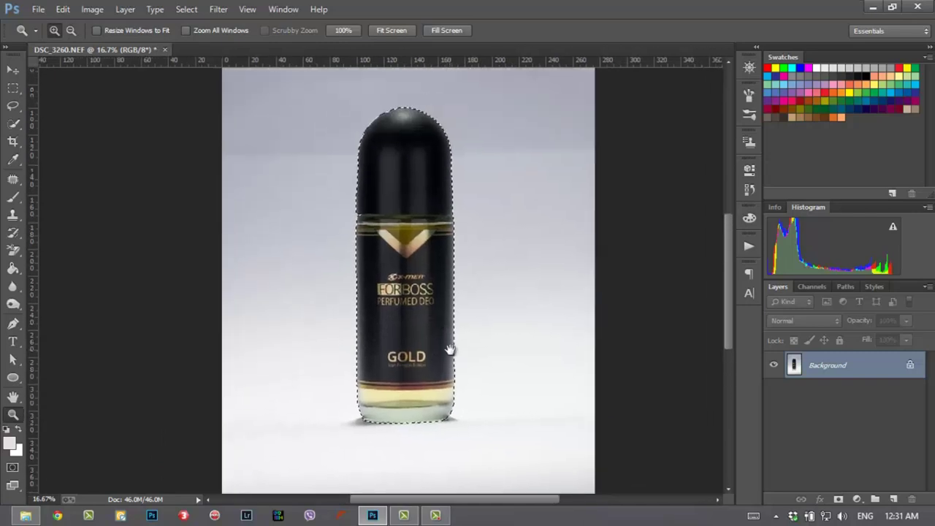
drag(449, 350, 452, 354)
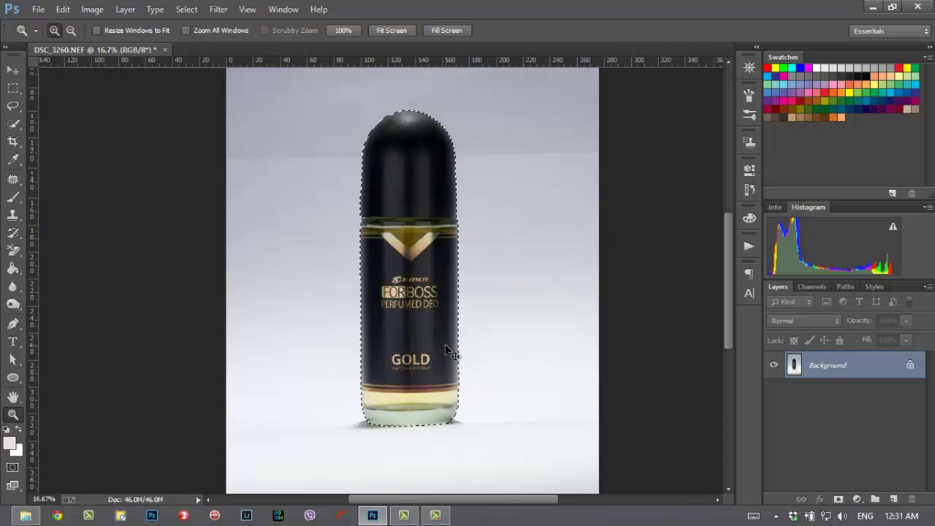
Copy the bottle to Layer 1 and add an empty Layer 2 beneath it.
key(ctrl+j)
click(824, 390)
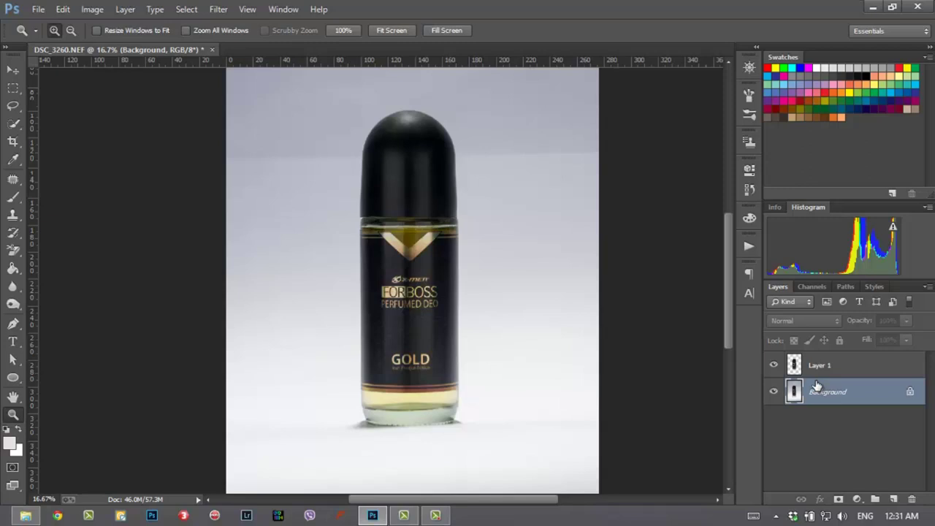
key(ctrl+shift+n)
key(Return)
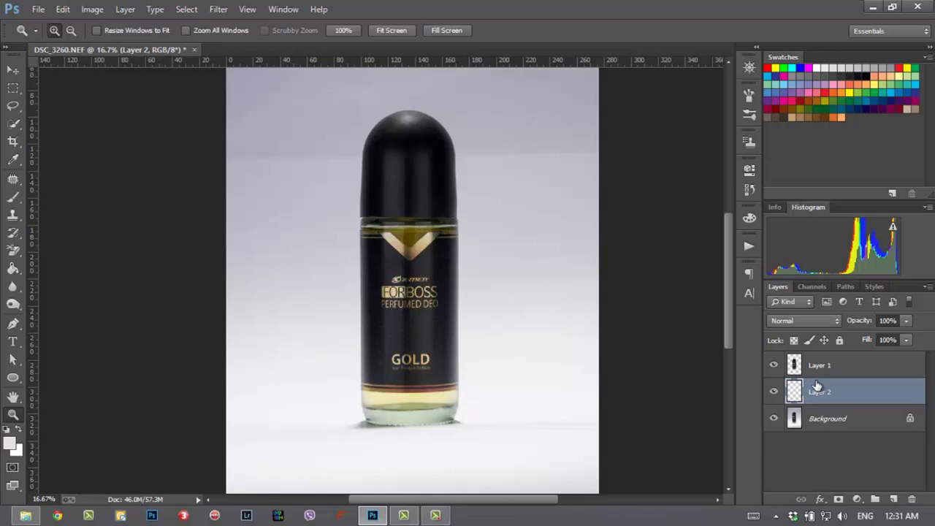
Set the foreground colour to near-white f1f1f2, starting from white with K 5%.
click(10, 443)
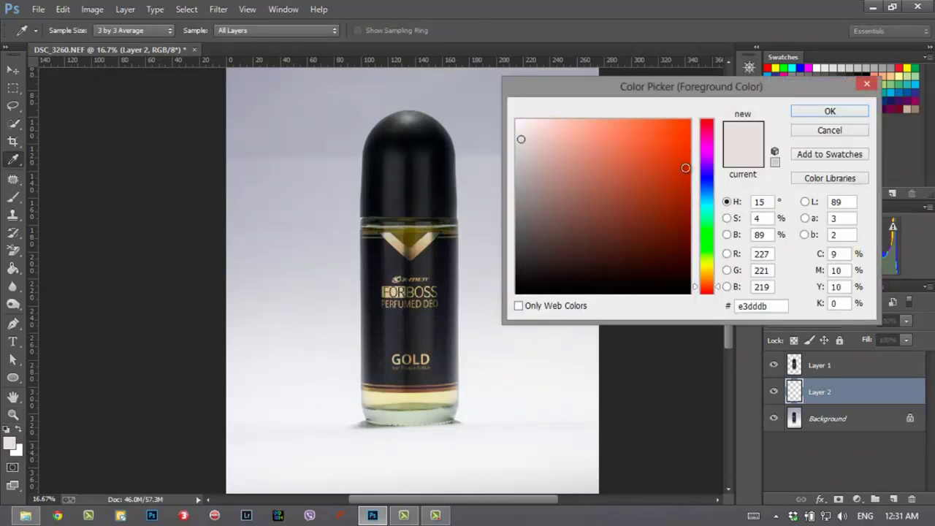
drag(661, 97, 700, 100)
drag(548, 140, 526, 106)
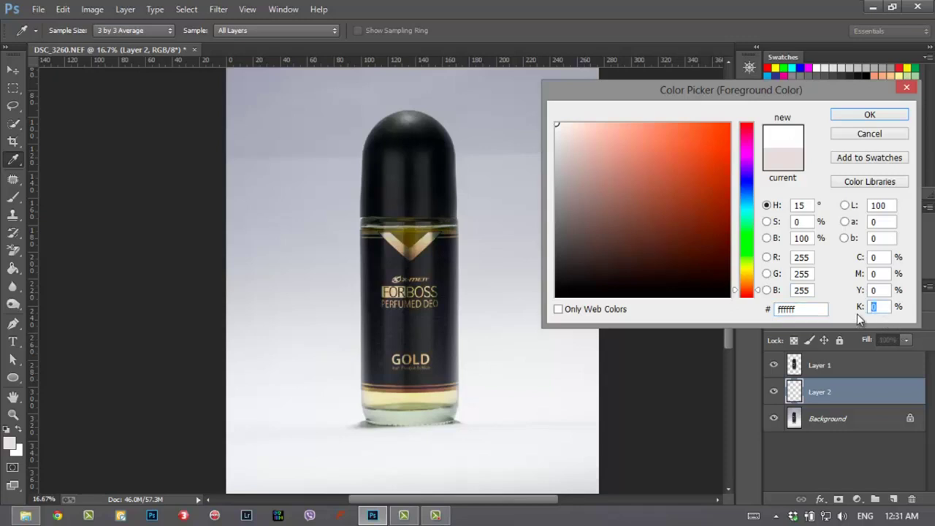
text(10)
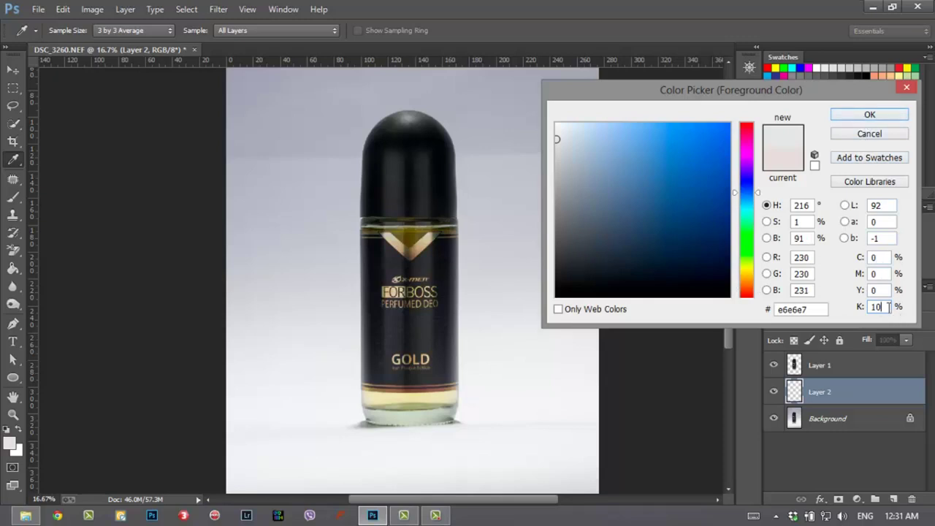
text(5)
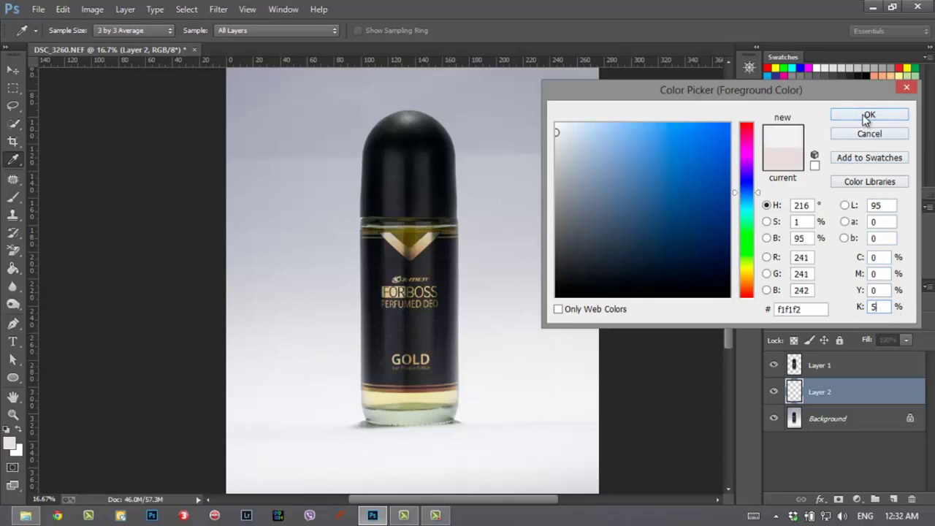
click(865, 115)
key(z)
Paint-bucket fill Layer 2 with near-white f1f1f2 and zoom in and out to inspect the bottle edges.
click(12, 268)
click(295, 325)
key(z)
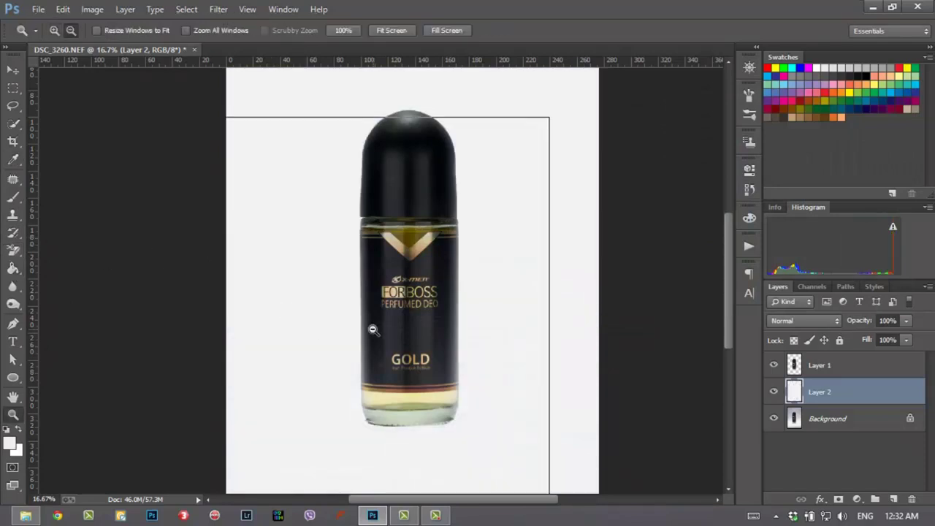
alt+click(372, 331)
click(351, 371)
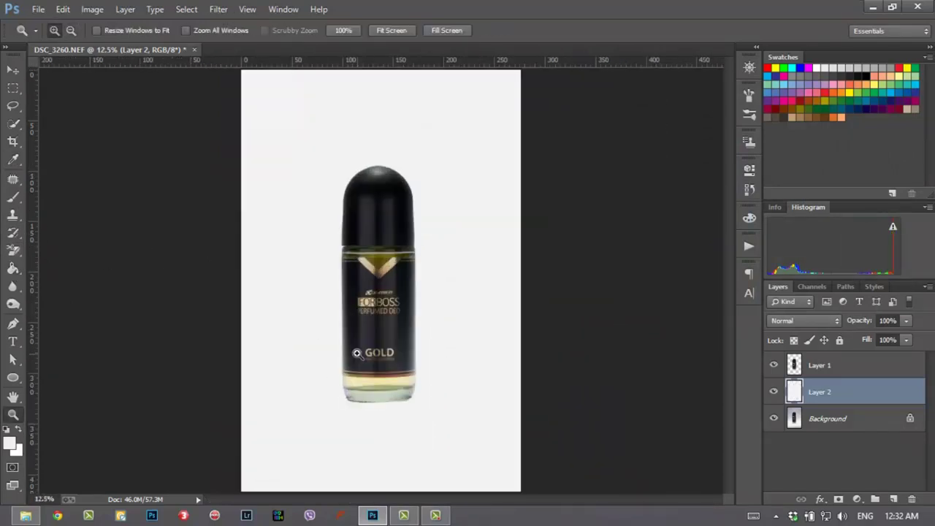
click(356, 353)
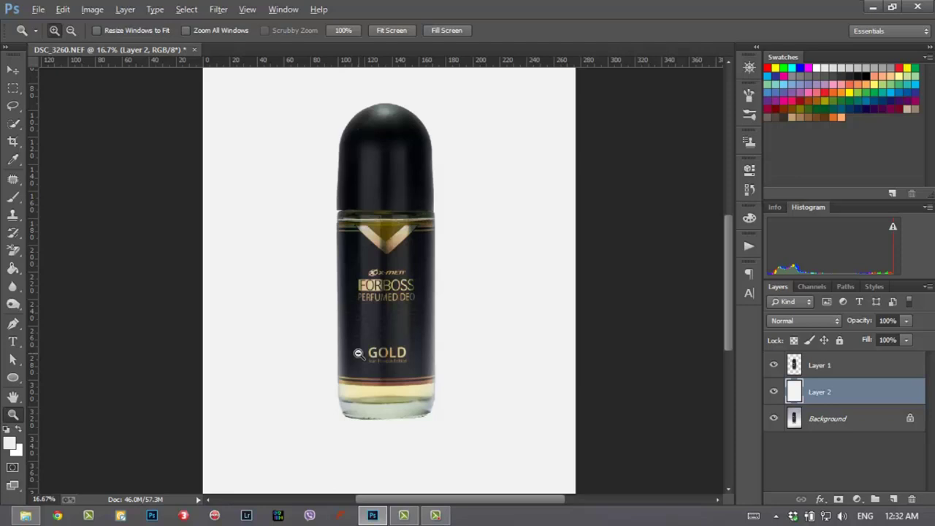
alt+click(356, 355)
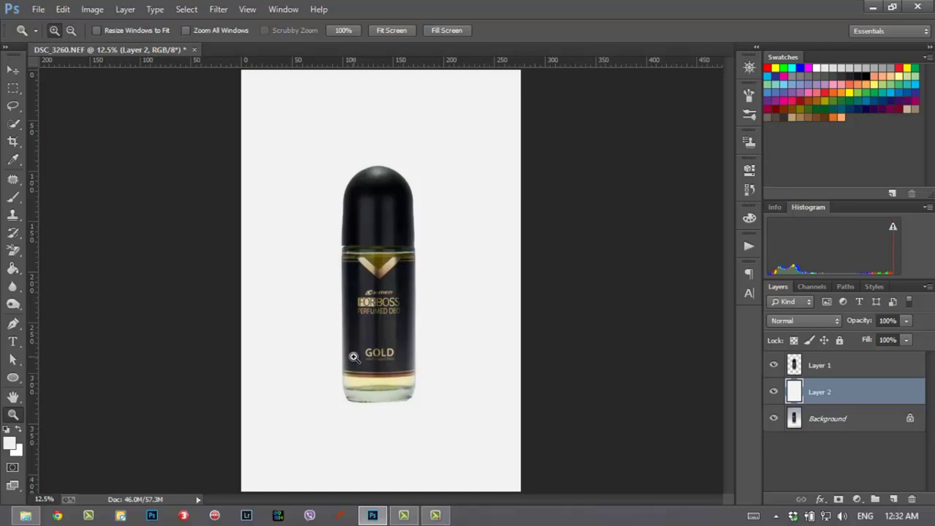
click(356, 356)
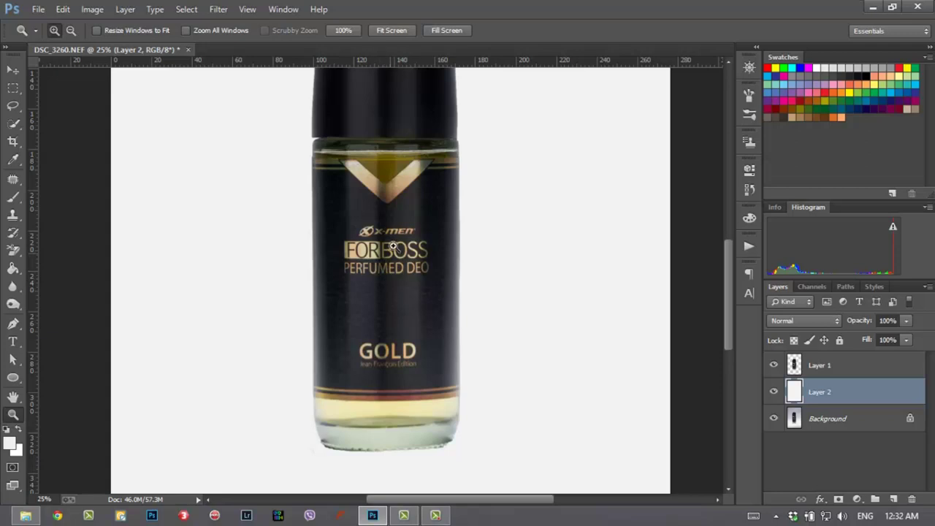
scroll(409, 263, up, 1)
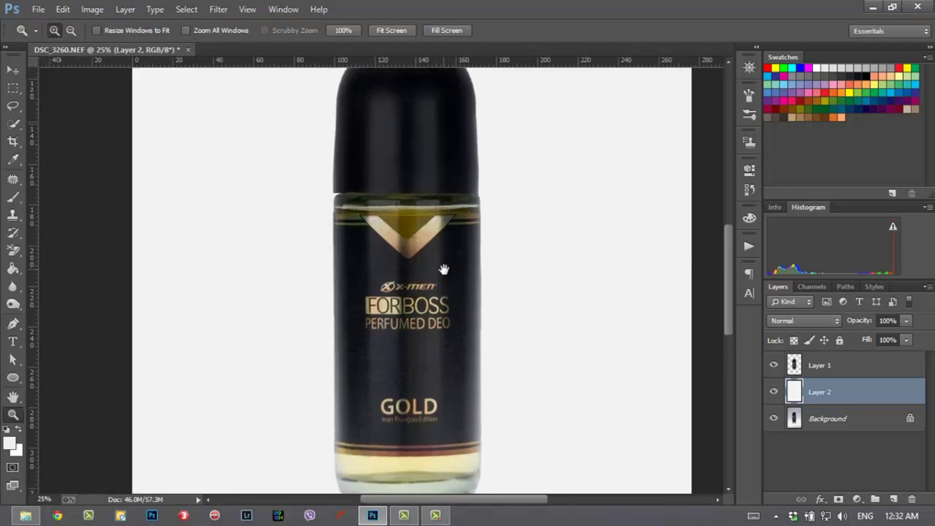
alt+click(428, 242)
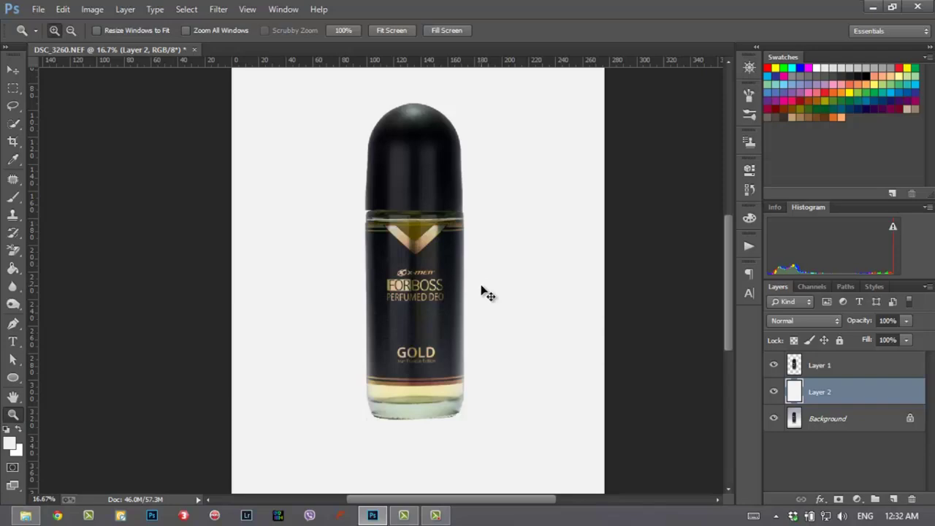
Flatten the layers and save as DSC_3260.psd in Photoshop format.
key(ctrl+shift+e)
key(ctrl+shift+s)
click(808, 455)
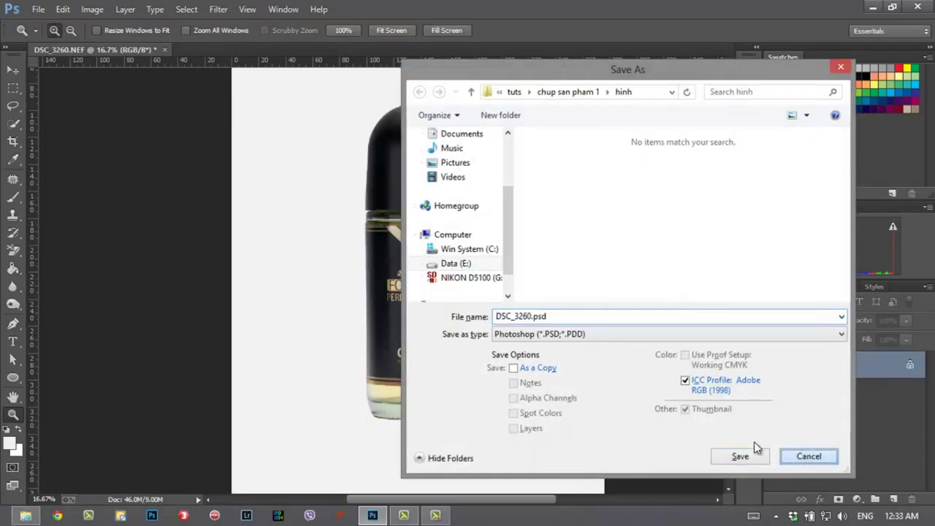